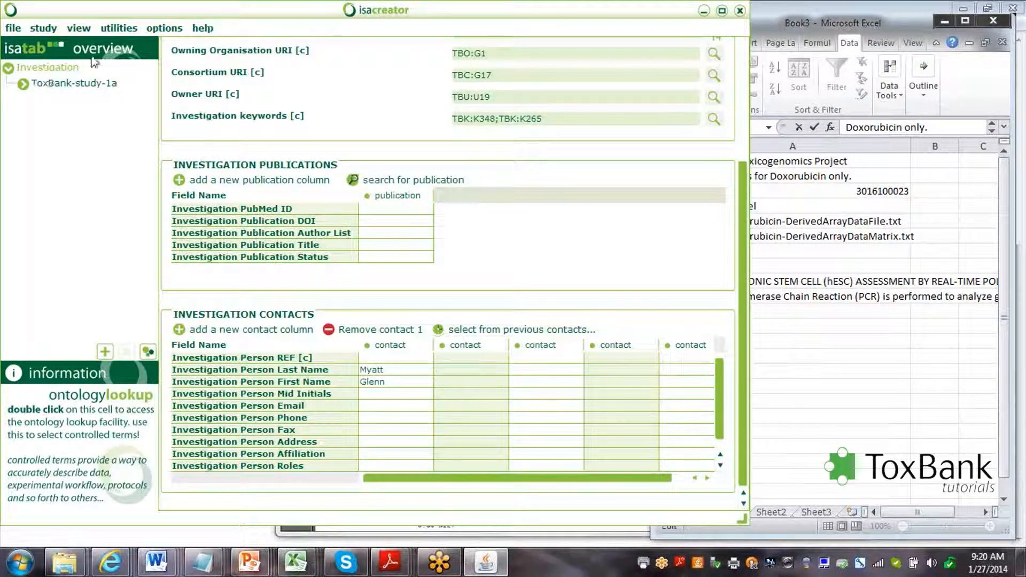
# Open the ToxBank-study-1a study definition from the overview tree.
pyautogui.scroll(1, 742, 209)
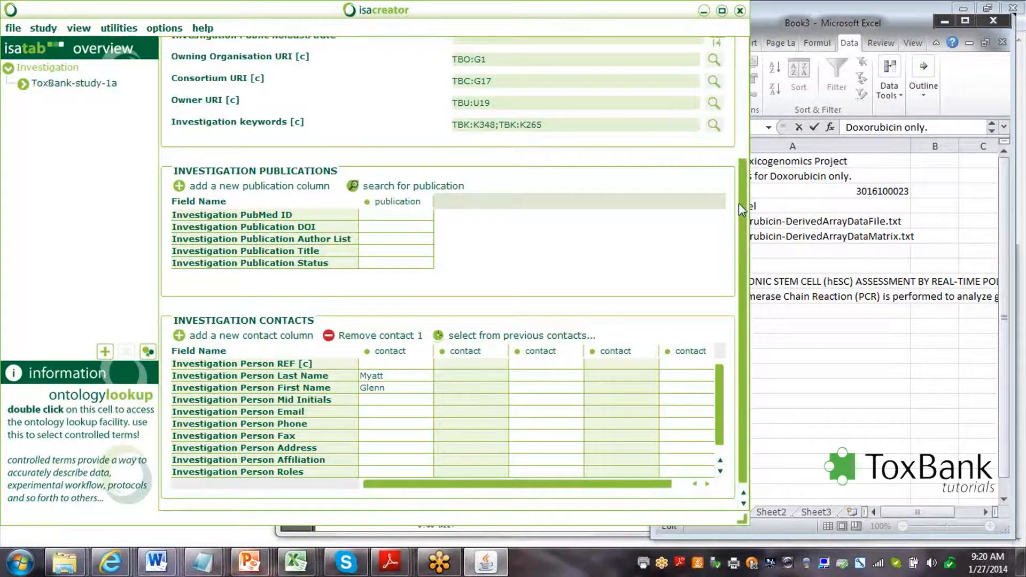
pyautogui.moveTo(740, 209); pyautogui.dragTo(742, 88)
pyautogui.click(68, 85)
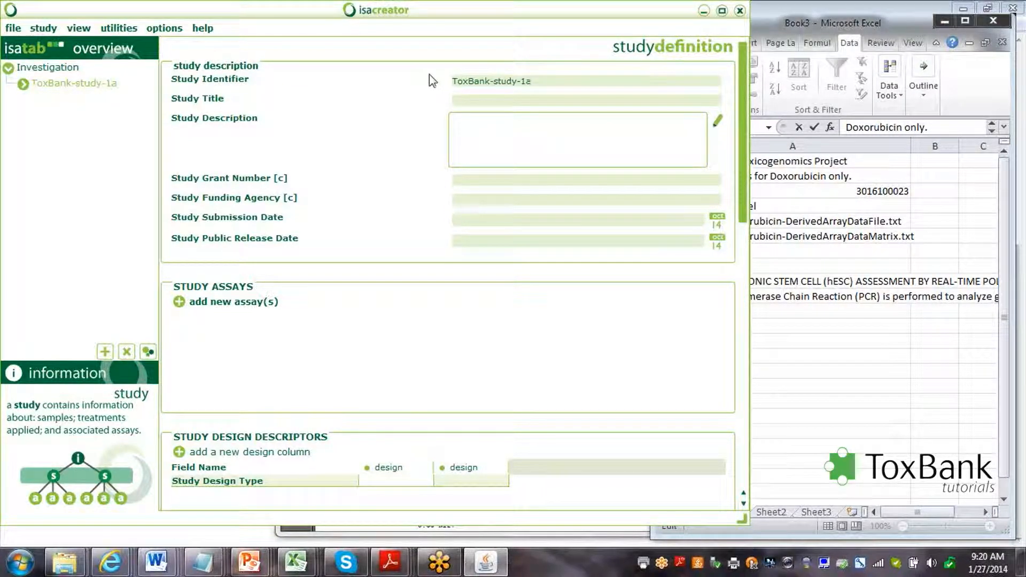
# Enter title 'Hepatocyte transcriptomics', grant 'SEURAT-1/ToxBank' and funder 'European Union and Cosmetics Europe'.
pyautogui.click(479, 100)
pyautogui.write('Tr')
pyautogui.write('Hep')
pyautogui.write('atocyte')
pyautogui.write(' transc')
pyautogui.write('riptomics')
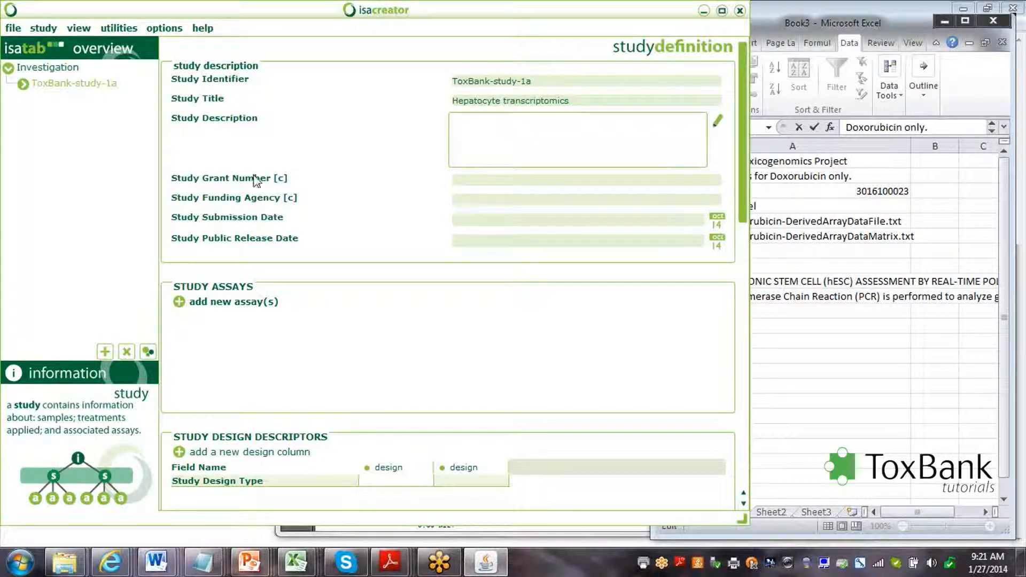
pyautogui.click(489, 181)
pyautogui.write('SEURAT-1/ToxBank')
pyautogui.click(521, 205)
pyautogui.write('Europ')
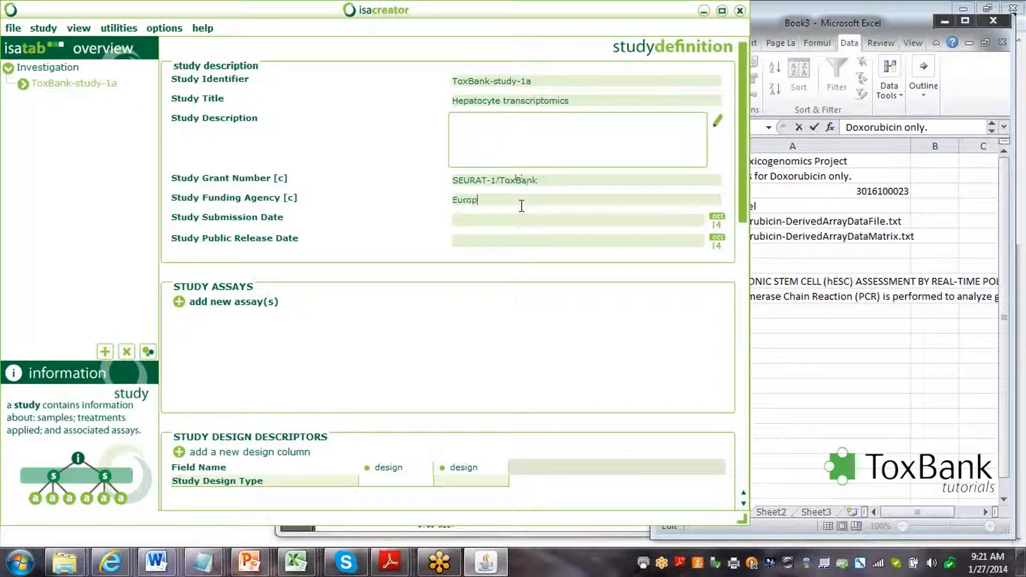
pyautogui.write('ean Union and Cosmetics E')
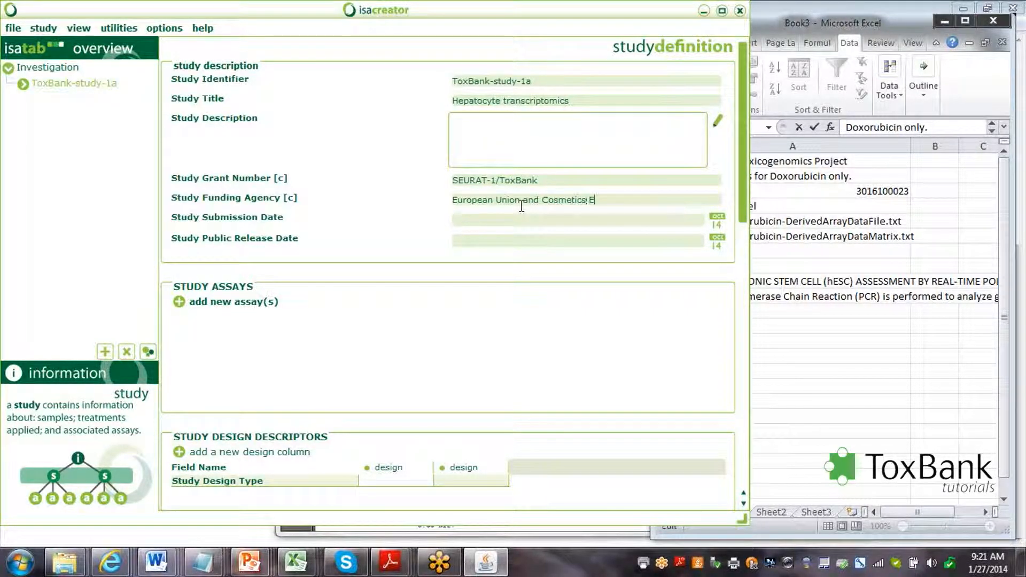
pyautogui.write('urope')
pyautogui.moveTo(745, 176); pyautogui.dragTo(746, 225)
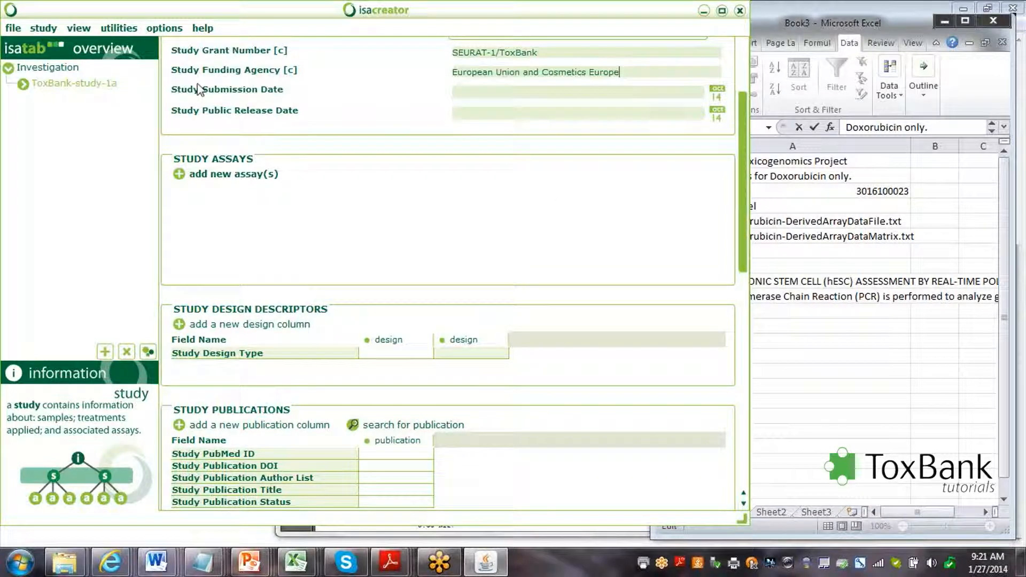
# Attach a transcription profiling assay (DNA microarray, Affymetrix), creating the a_toxbank-study-1a assay file.
pyautogui.click(179, 174)
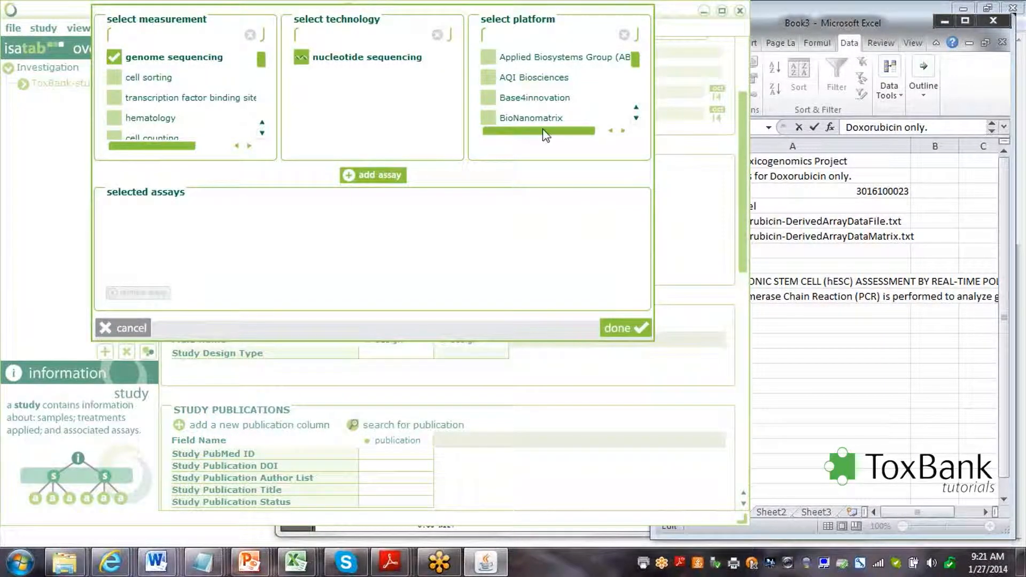
pyautogui.click(618, 325)
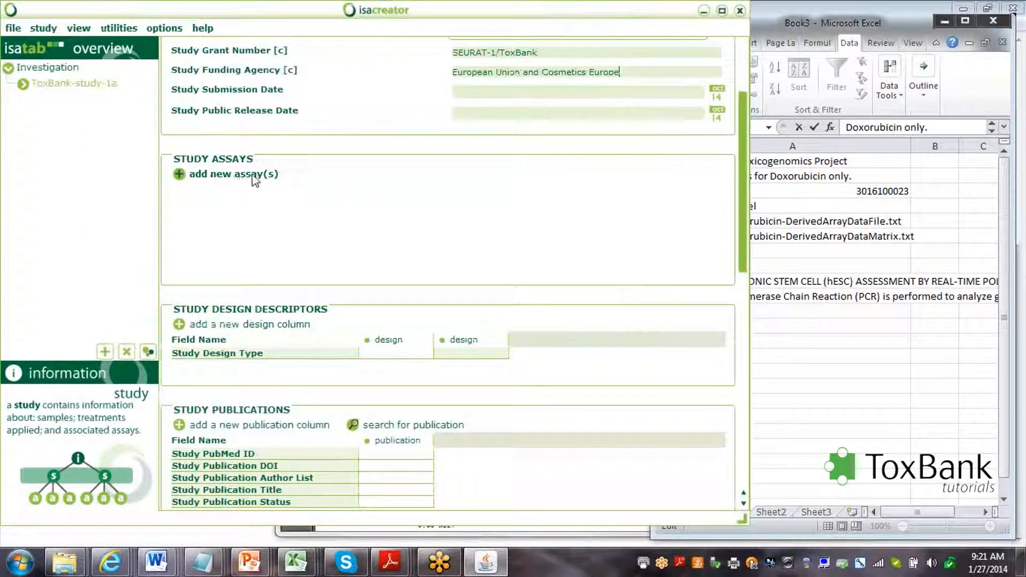
pyautogui.click(179, 175)
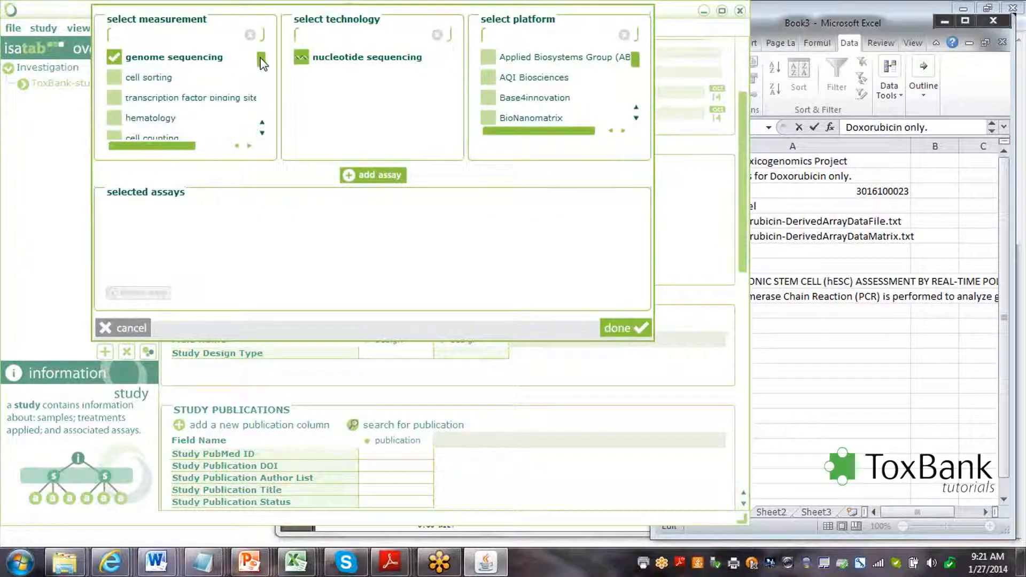
pyautogui.moveTo(261, 63); pyautogui.dragTo(262, 98)
pyautogui.click(196, 119)
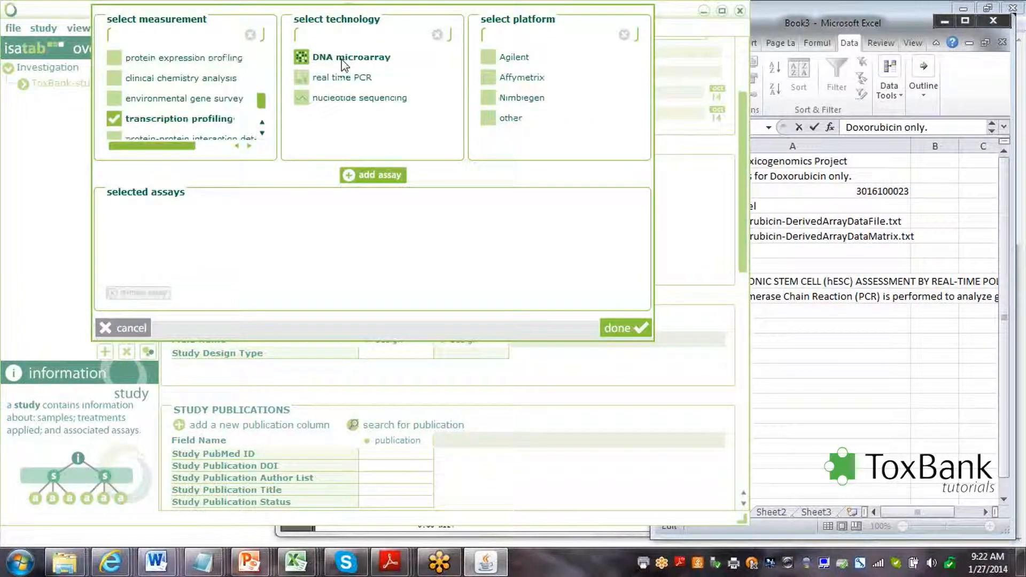
pyautogui.click(526, 78)
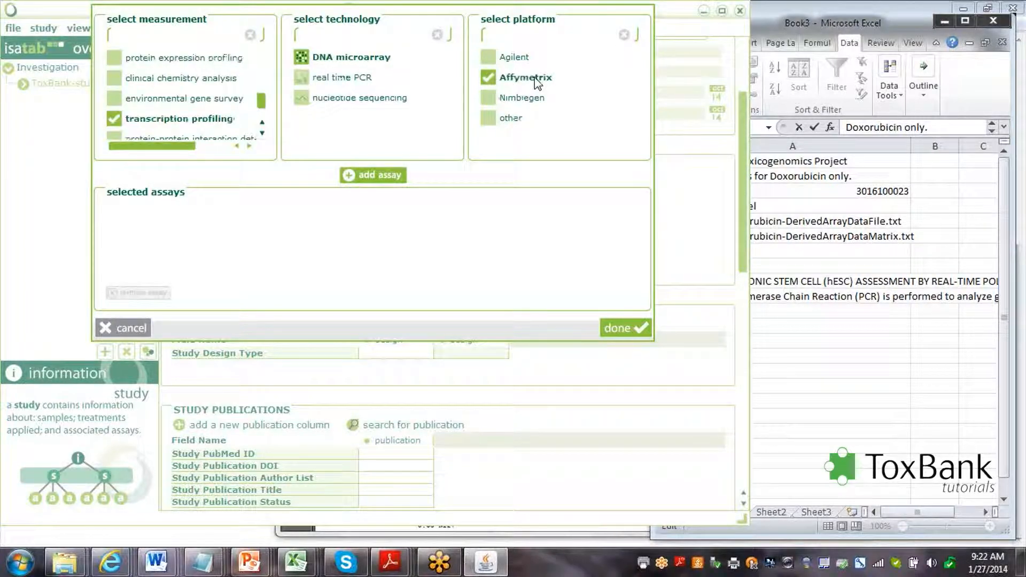
pyautogui.click(361, 179)
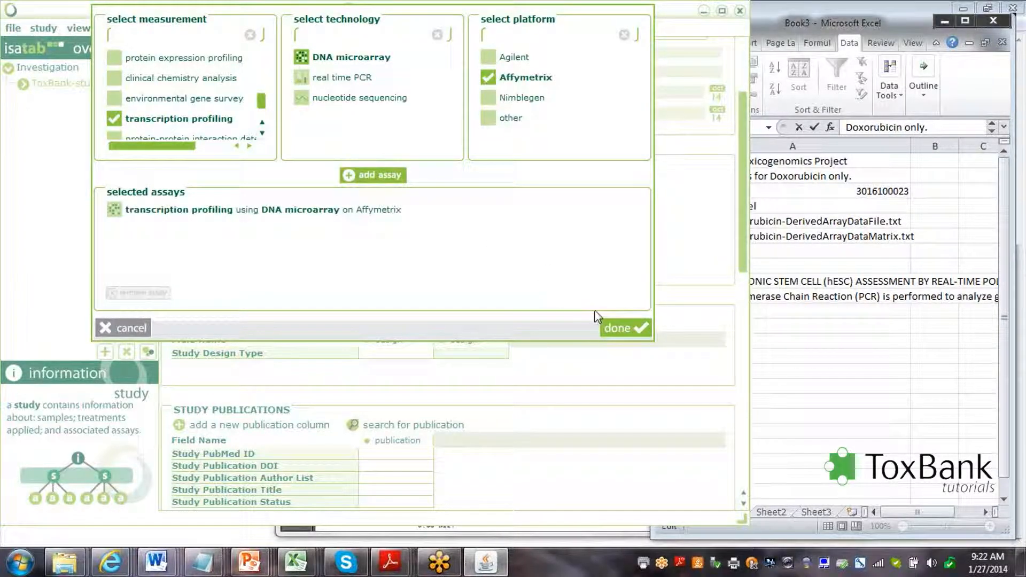
pyautogui.click(618, 327)
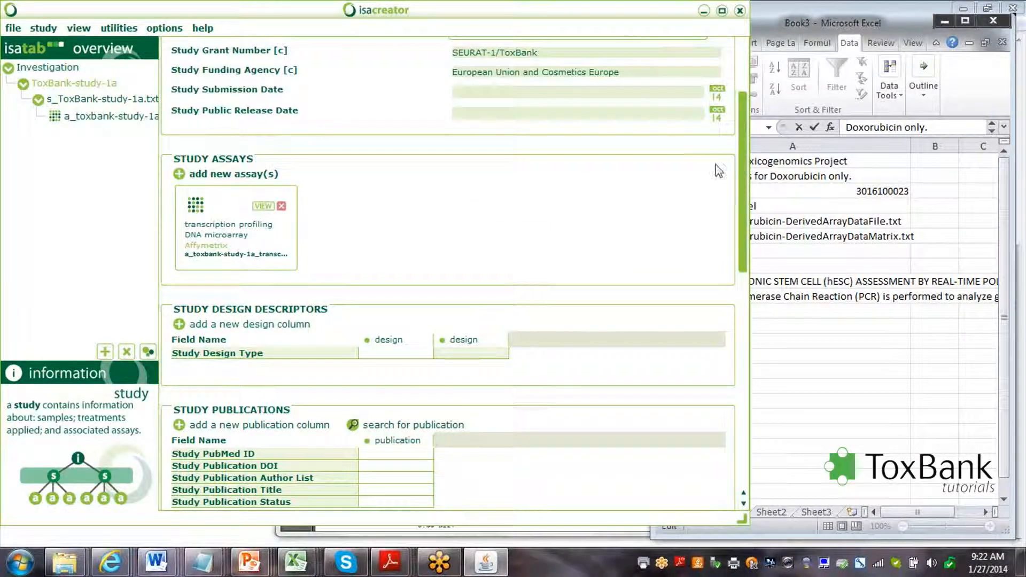
pyautogui.moveTo(744, 166); pyautogui.dragTo(732, 253)
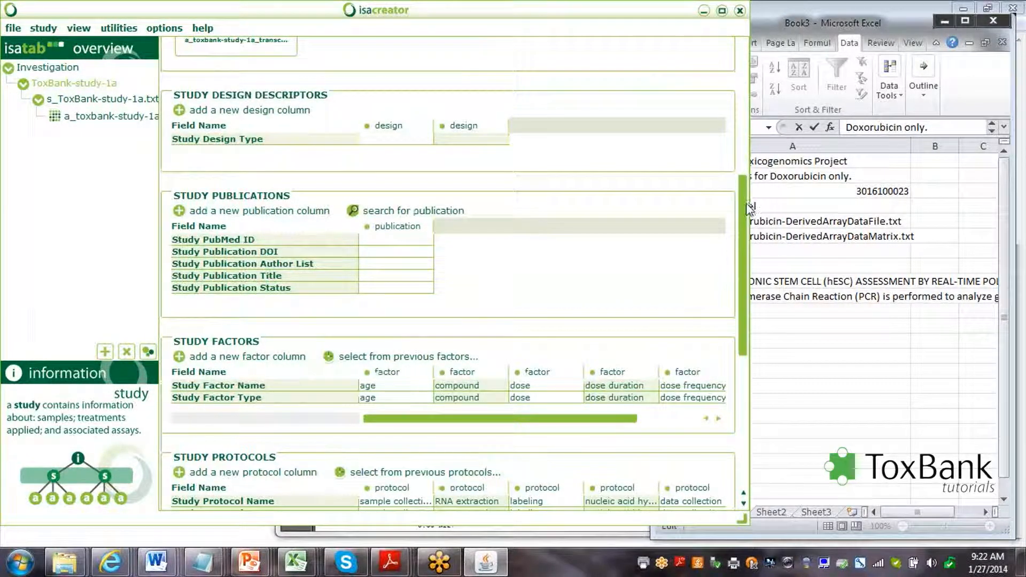
pyautogui.scroll(-5, 744, 206)
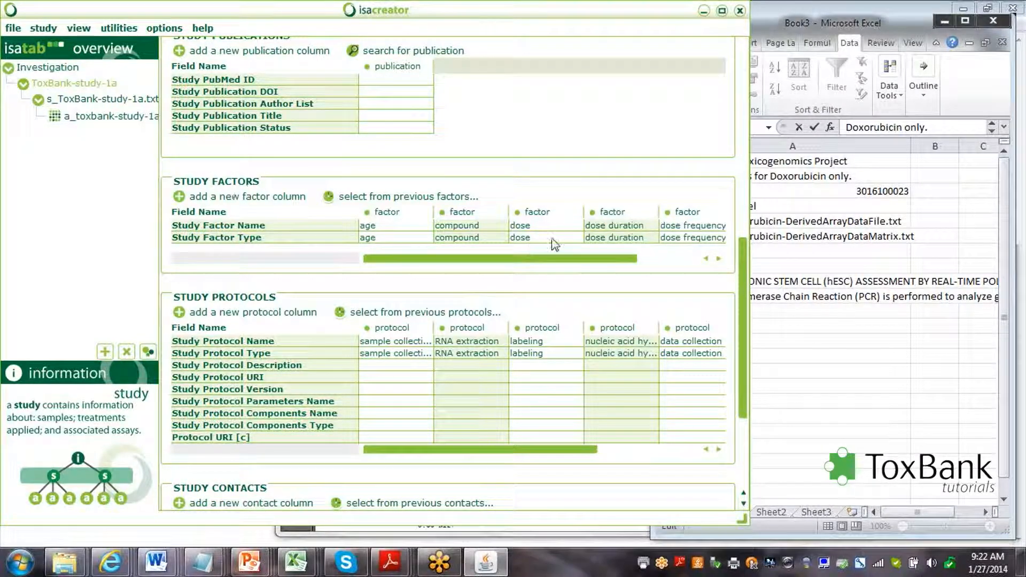
pyautogui.moveTo(559, 261); pyautogui.dragTo(649, 268)
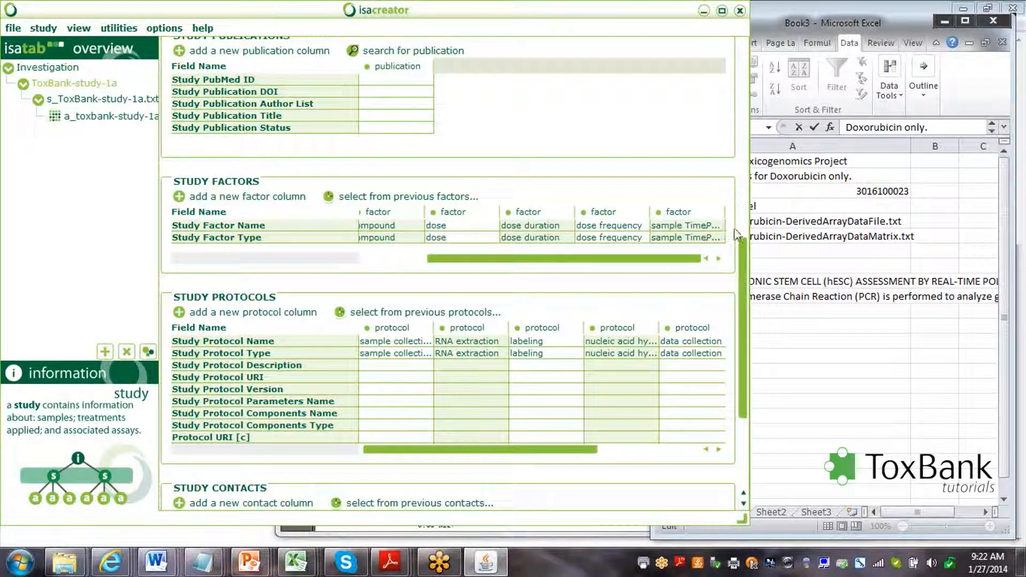
pyautogui.moveTo(741, 246); pyautogui.dragTo(739, 306)
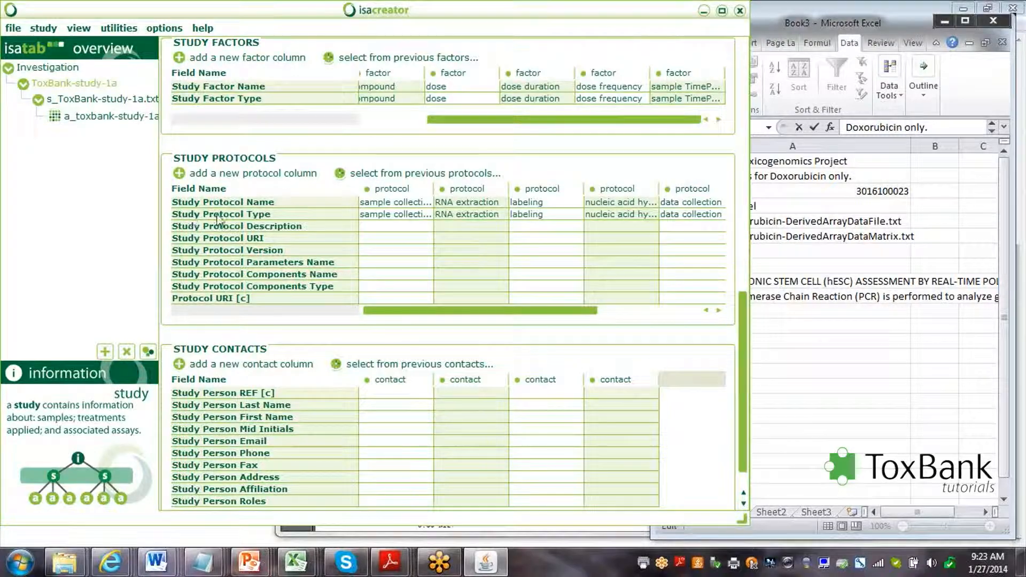
pyautogui.click(481, 218)
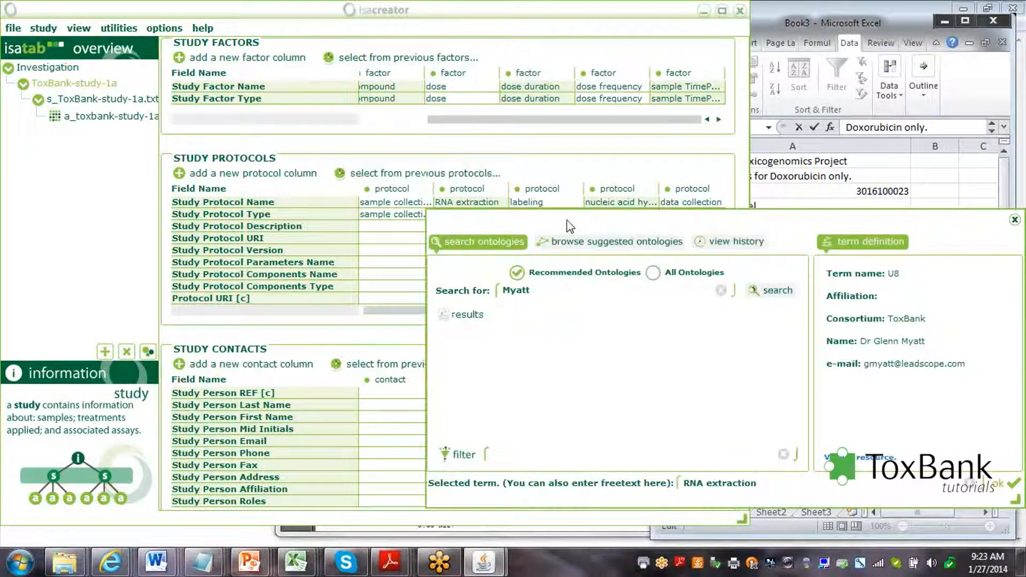
pyautogui.moveTo(323, 211); pyautogui.dragTo(272, 212)
pyautogui.write('RNA')
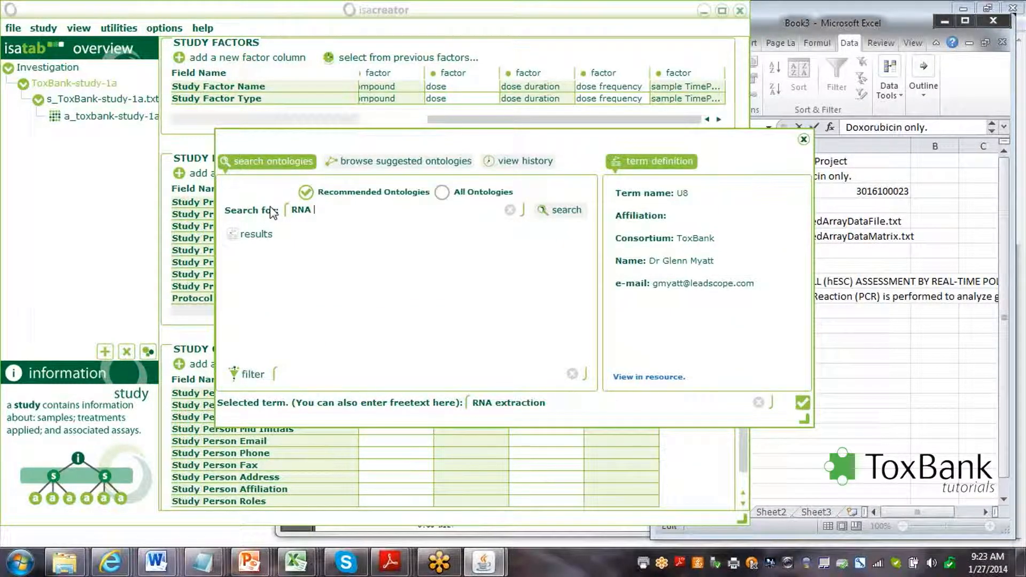
pyautogui.write(' Extraction')
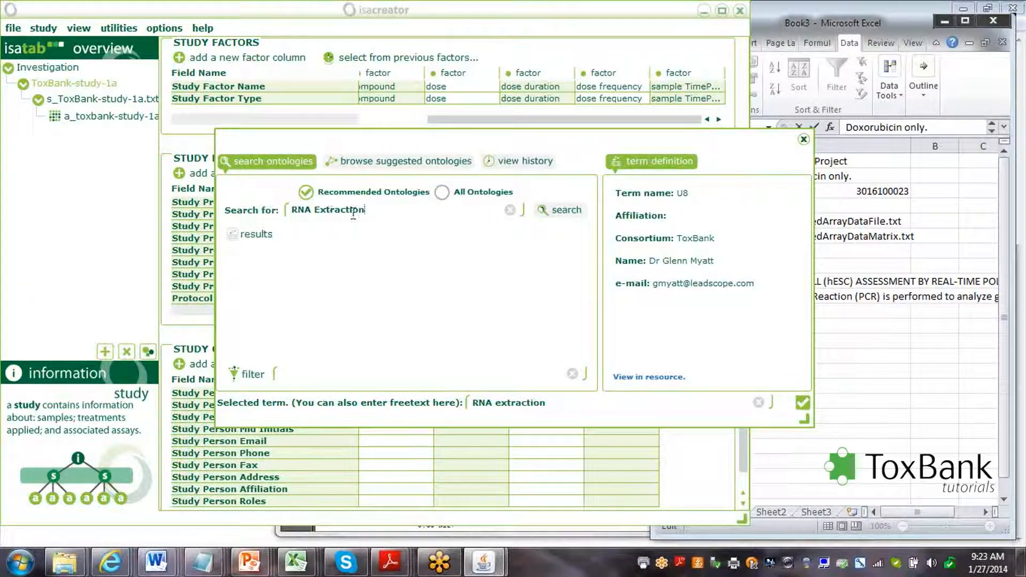
pyautogui.click(566, 210)
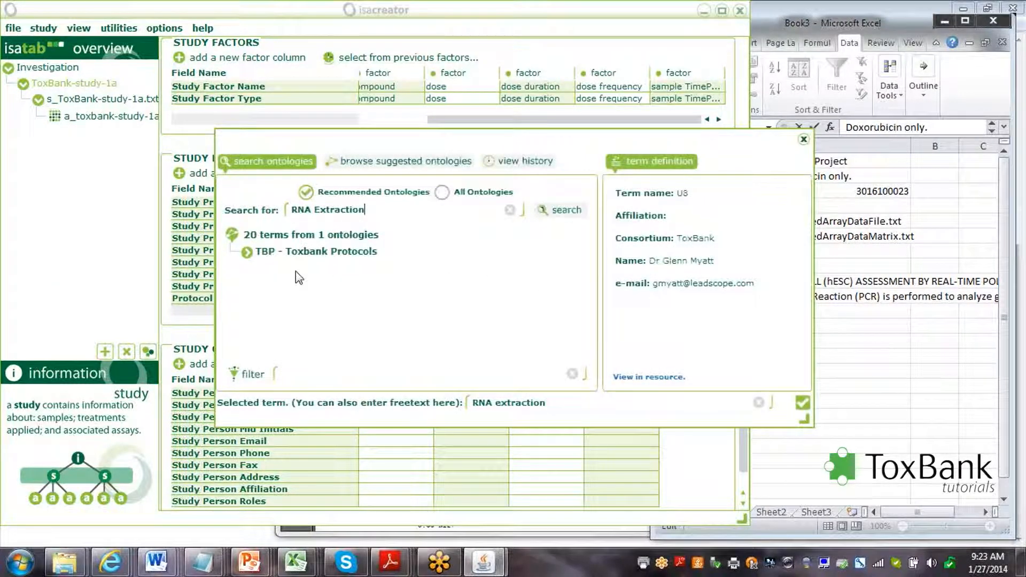
pyautogui.click(247, 253)
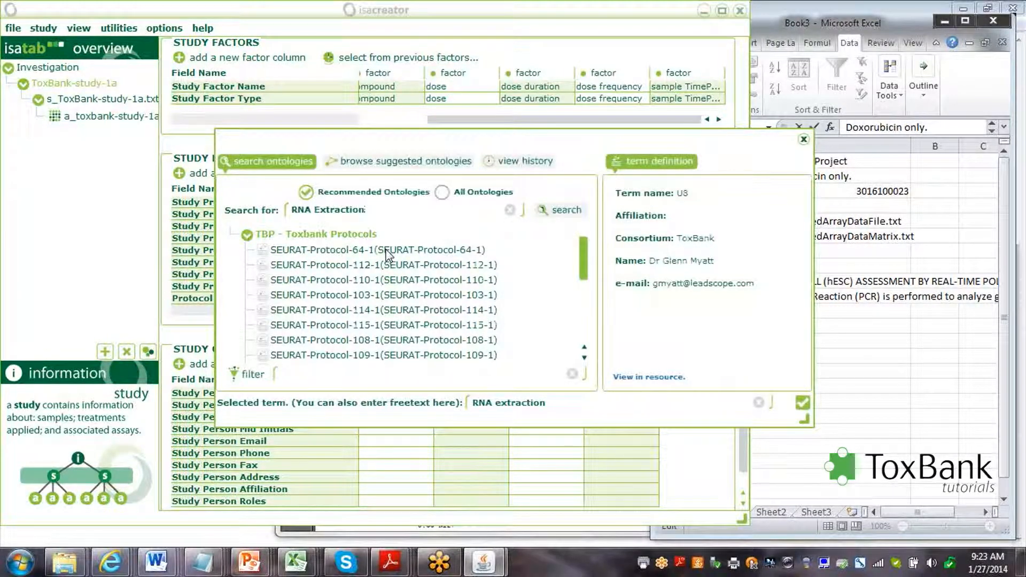
pyautogui.click(387, 251)
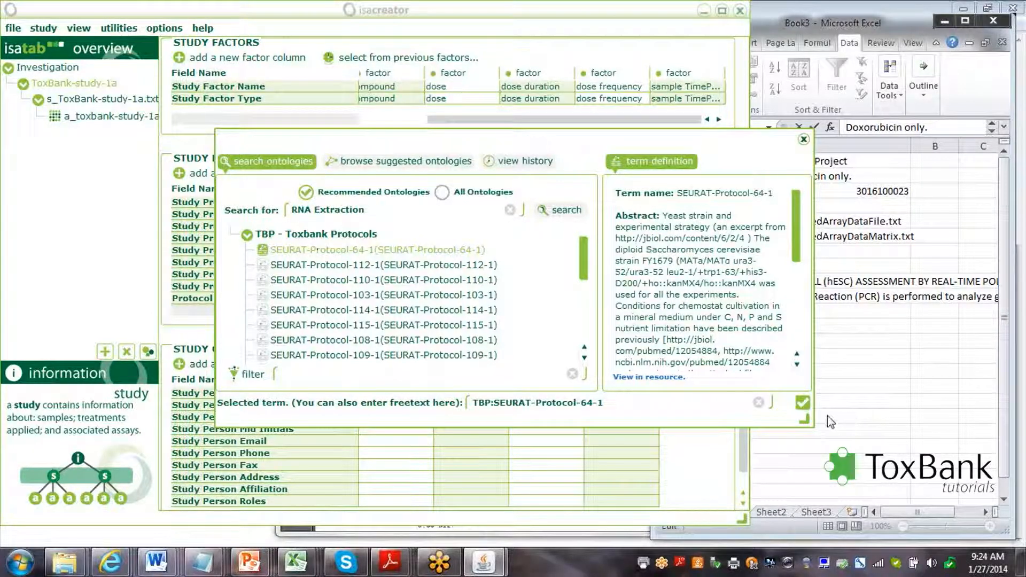
pyautogui.click(803, 402)
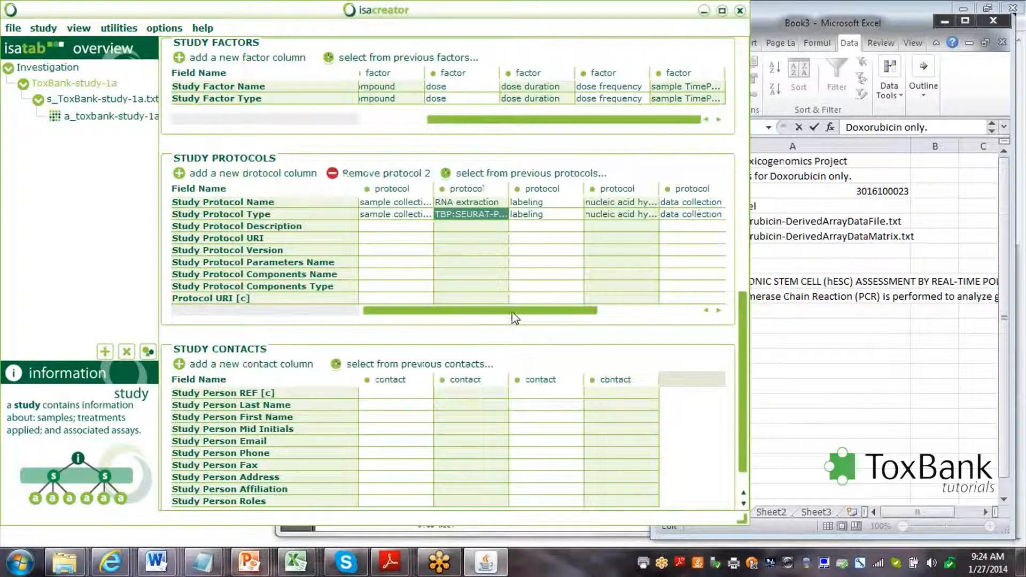
pyautogui.moveTo(513, 313); pyautogui.dragTo(637, 316)
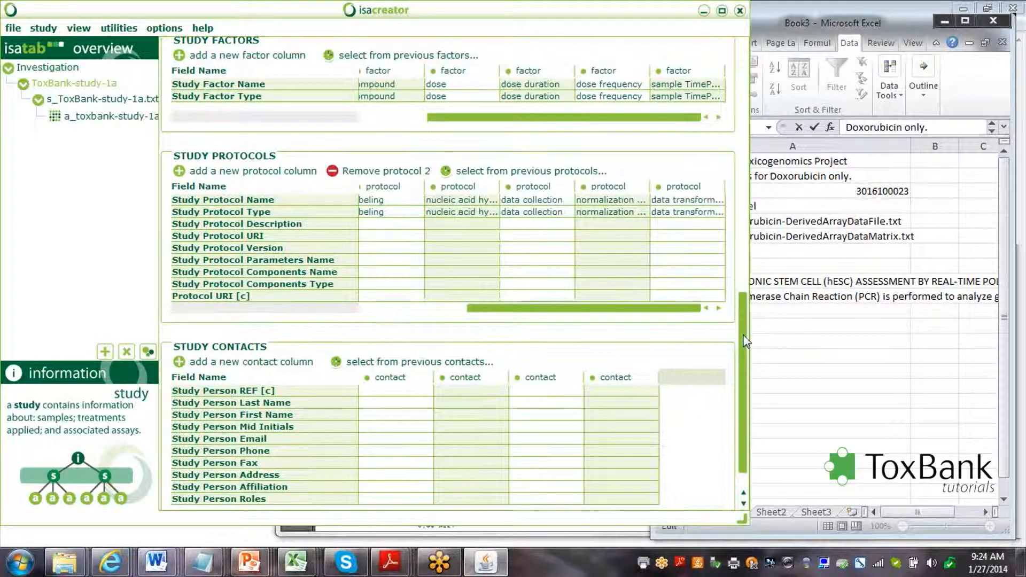
pyautogui.scroll(-1, 746, 337)
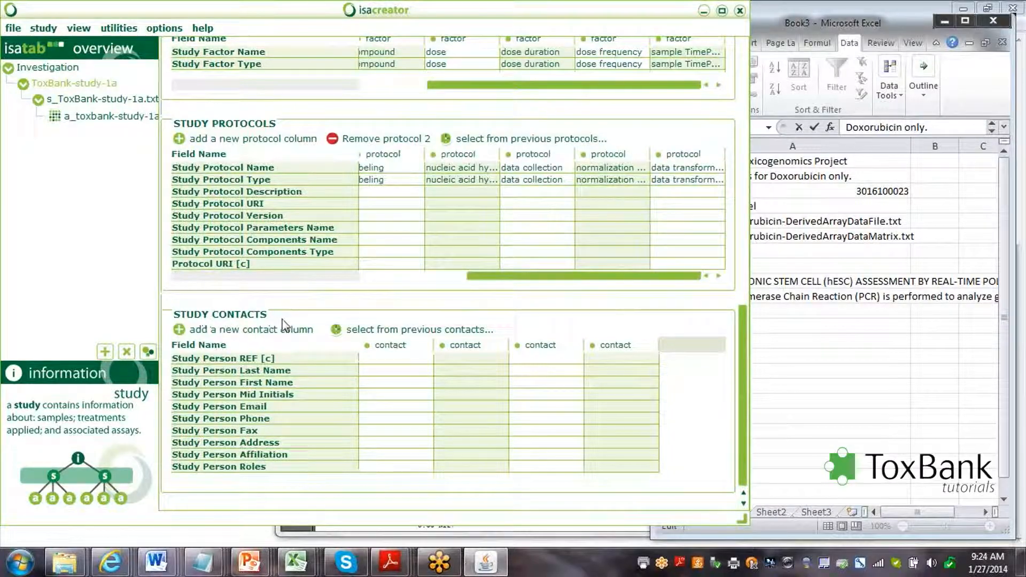
# In s_ToxBank-study-1a.txt, enter Source Name 'Hepatocyte medium' in row 1 and open the organism ontology lookup.
pyautogui.click(91, 100)
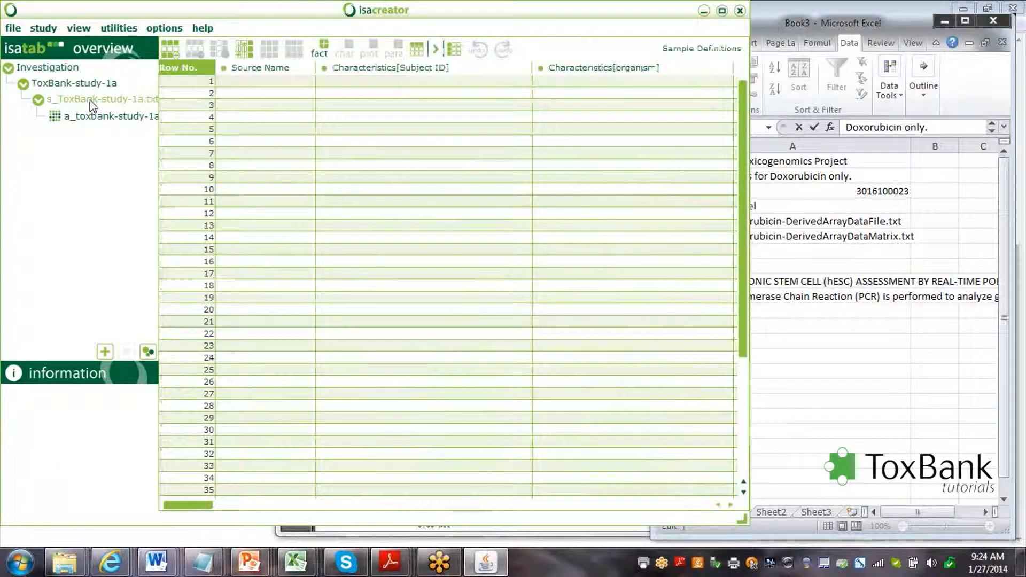
pyautogui.click(270, 80)
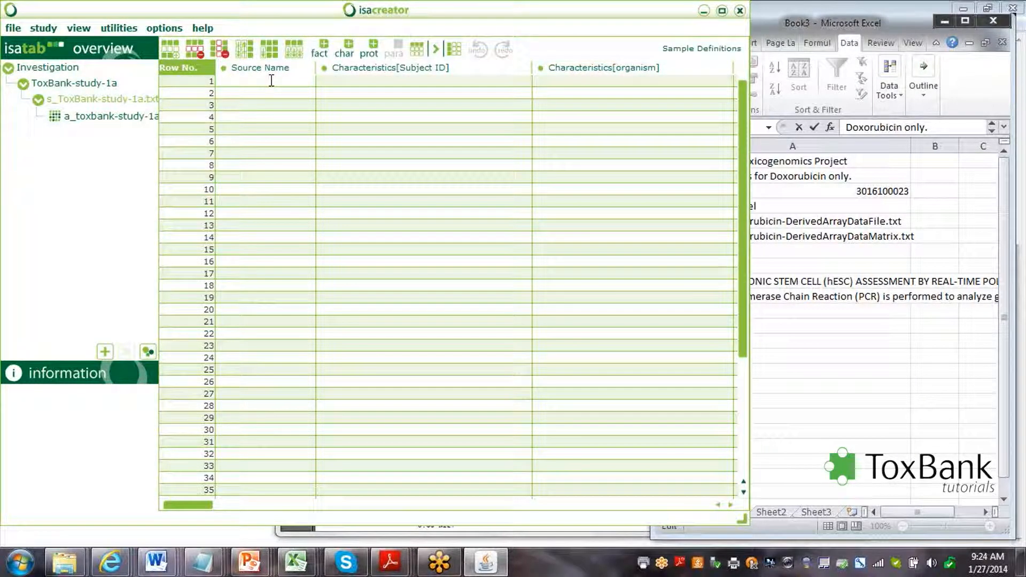
pyautogui.write('He')
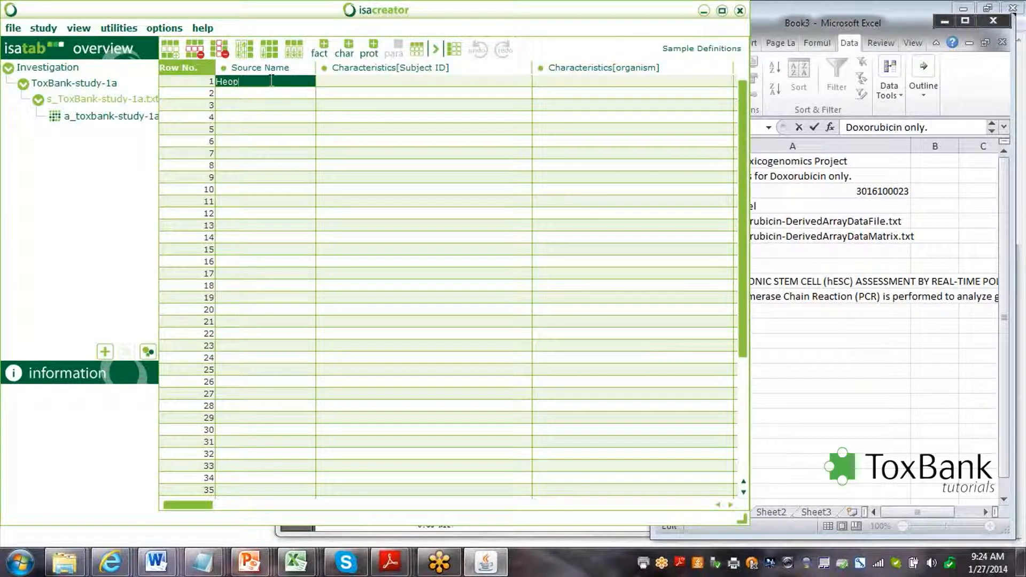
pyautogui.write('patocyte medium')
pyautogui.moveTo(197, 509); pyautogui.dragTo(214, 506)
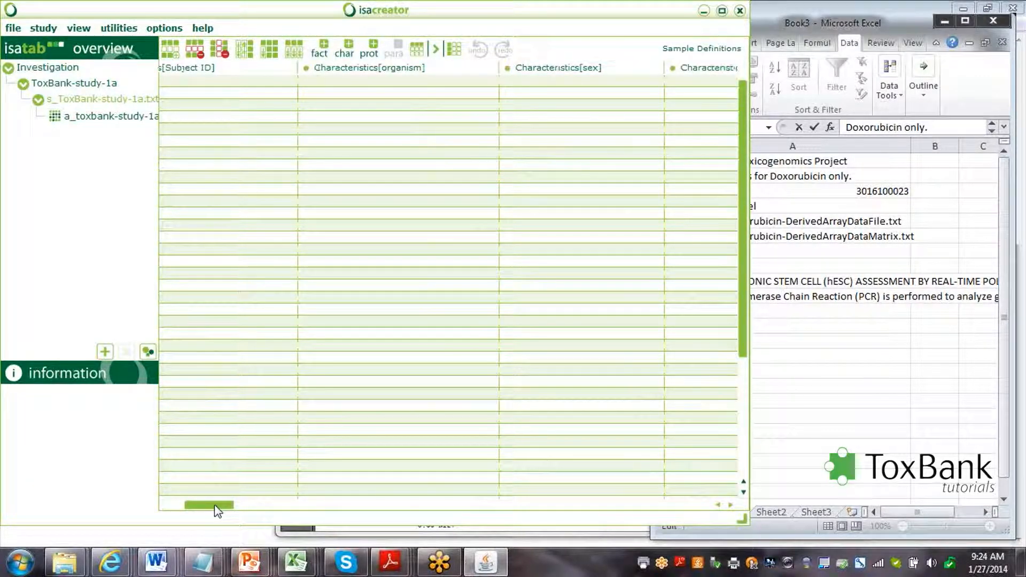
pyautogui.doubleClick(353, 81)
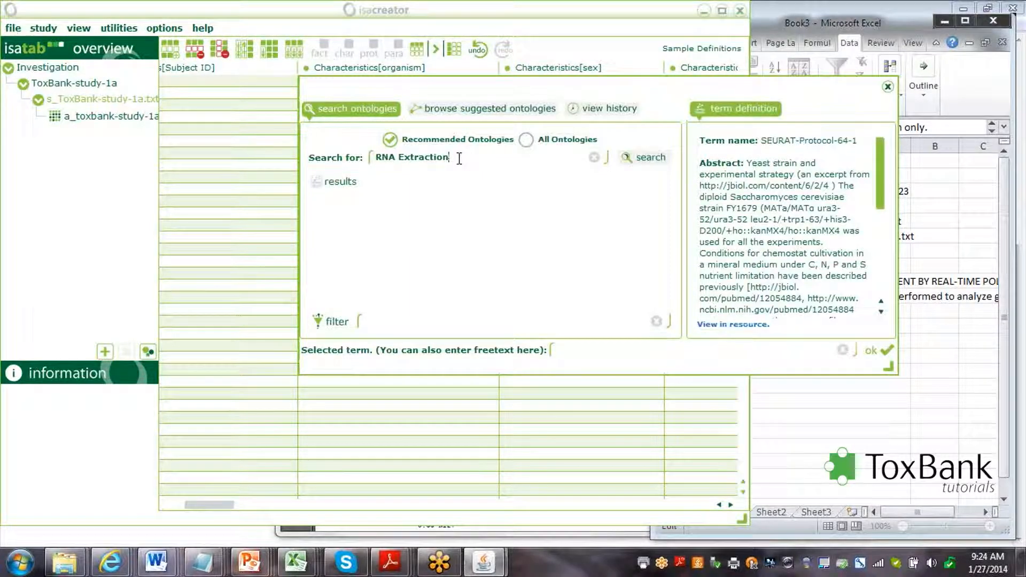
# Search 'Homo sapiens' and choose the NCBITaxon Homo sapiens (NCBITaxon_9606) term as organism.
pyautogui.moveTo(459, 158); pyautogui.dragTo(376, 159)
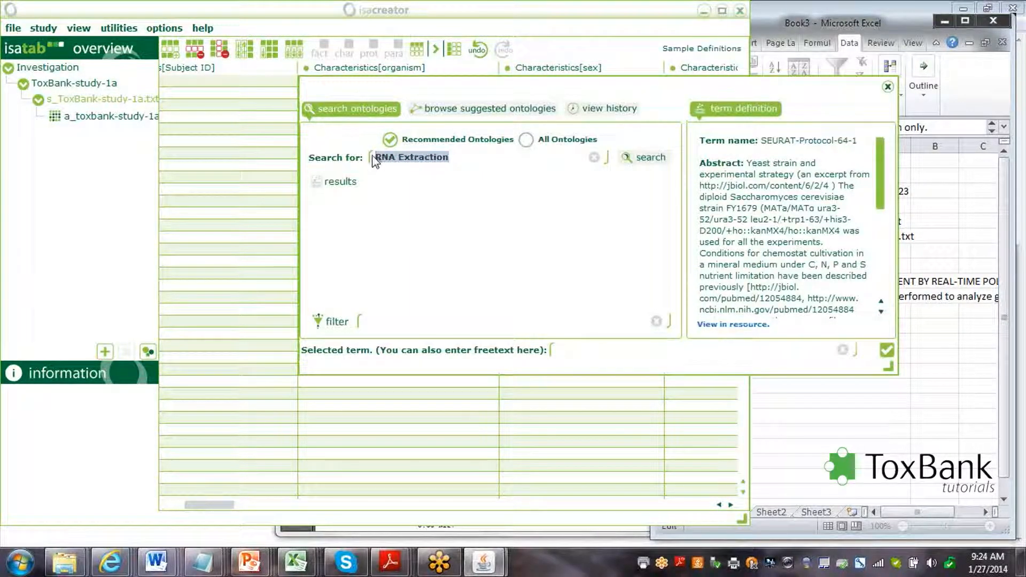
pyautogui.press('BackSpace')
pyautogui.write('Homo')
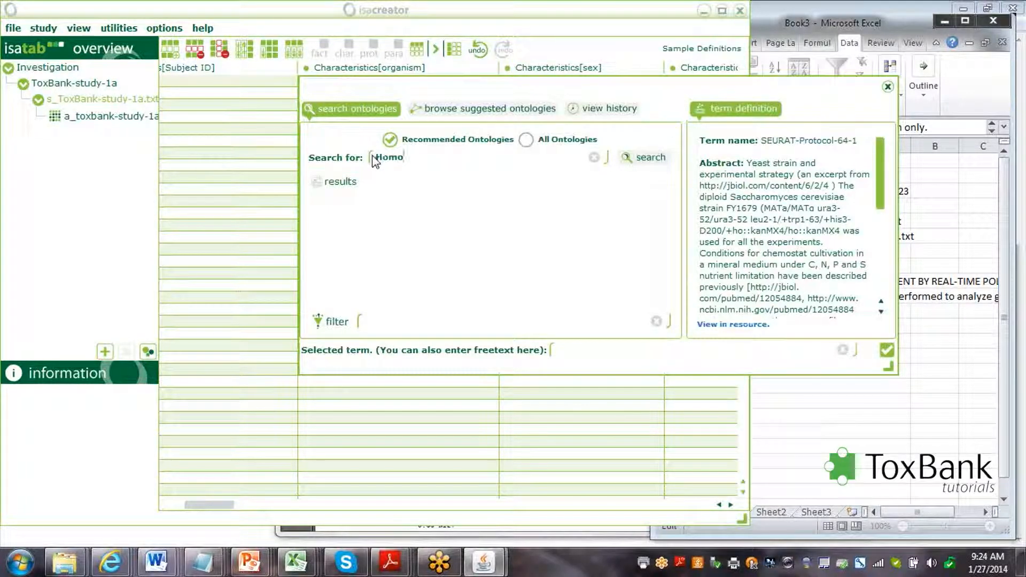
pyautogui.write(' sapie')
pyautogui.press('Return')
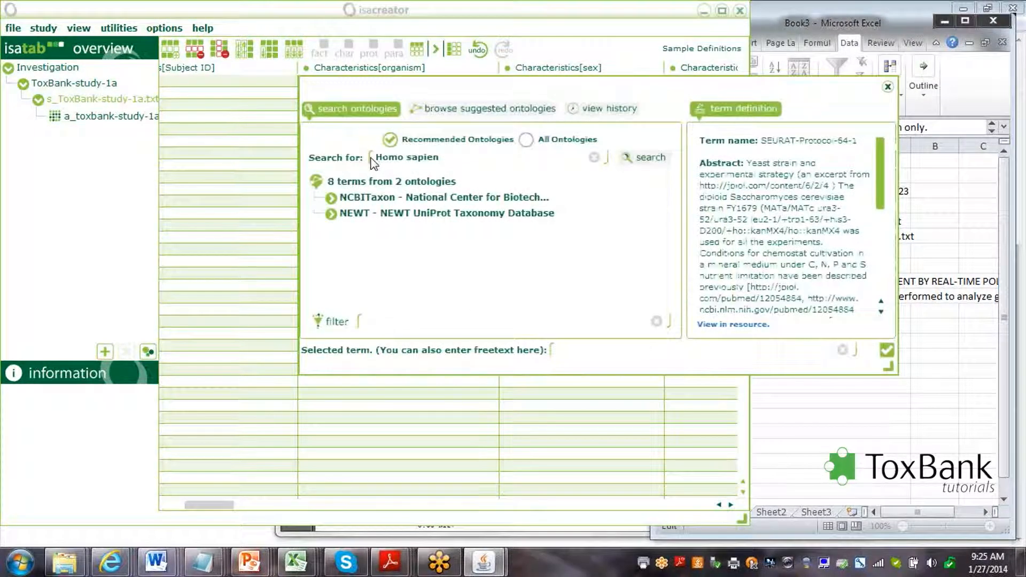
pyautogui.click(331, 200)
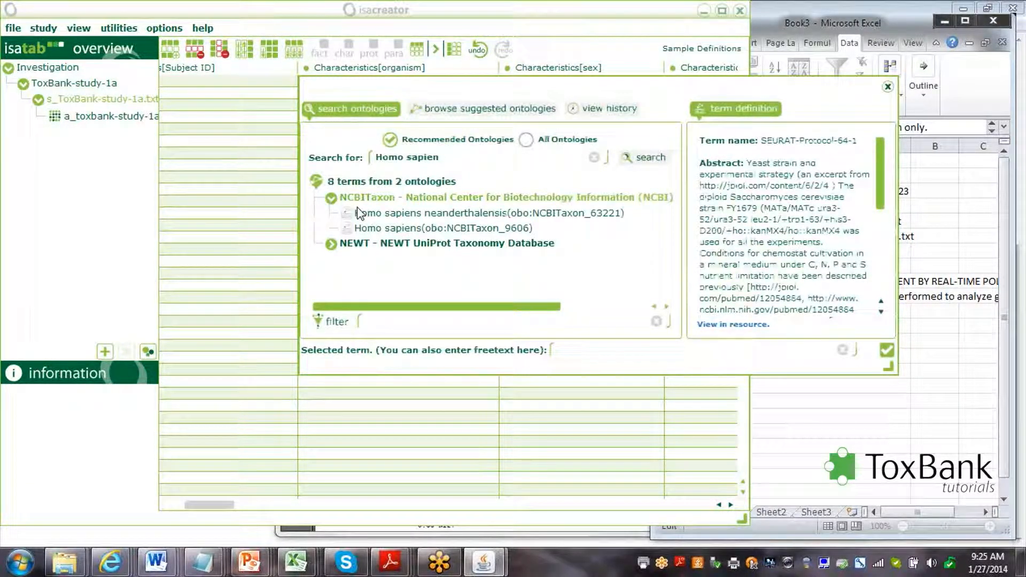
pyautogui.click(381, 230)
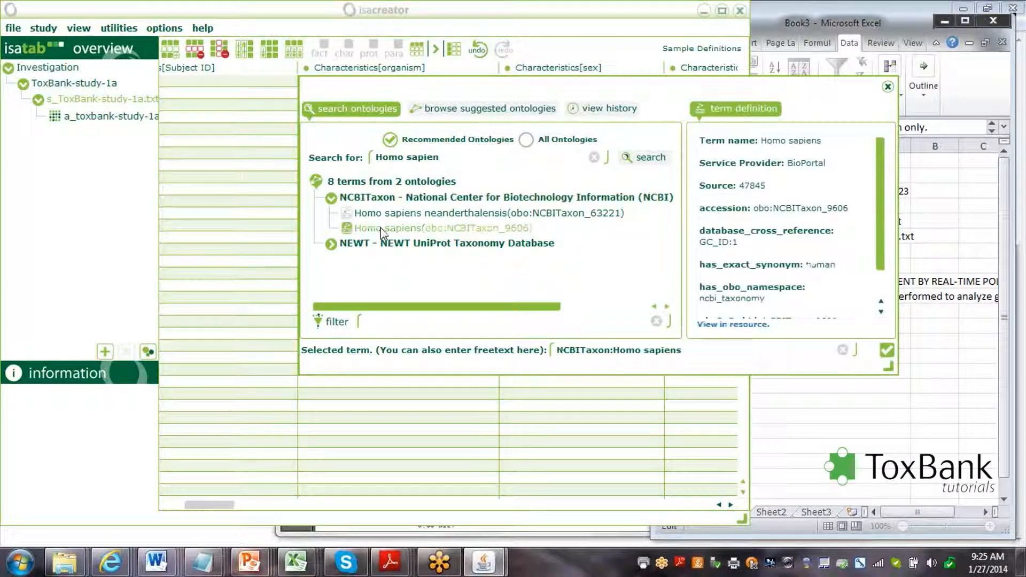
pyautogui.click(887, 351)
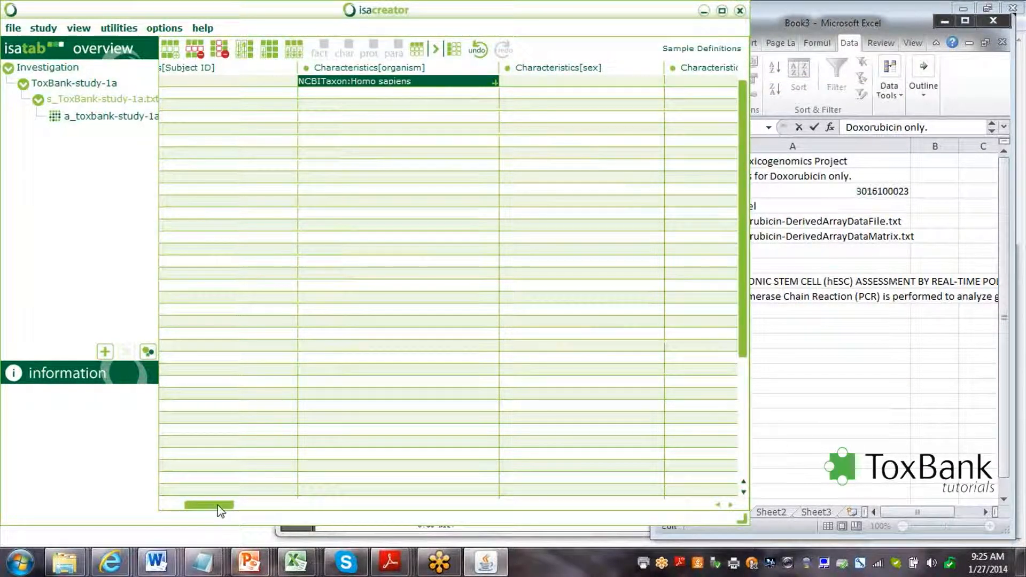
# Annotate Characteristics[organ] in row 1 with the liver term found by searching 'Liver'.
pyautogui.moveTo(218, 503); pyautogui.dragTo(282, 505)
pyautogui.click(413, 89)
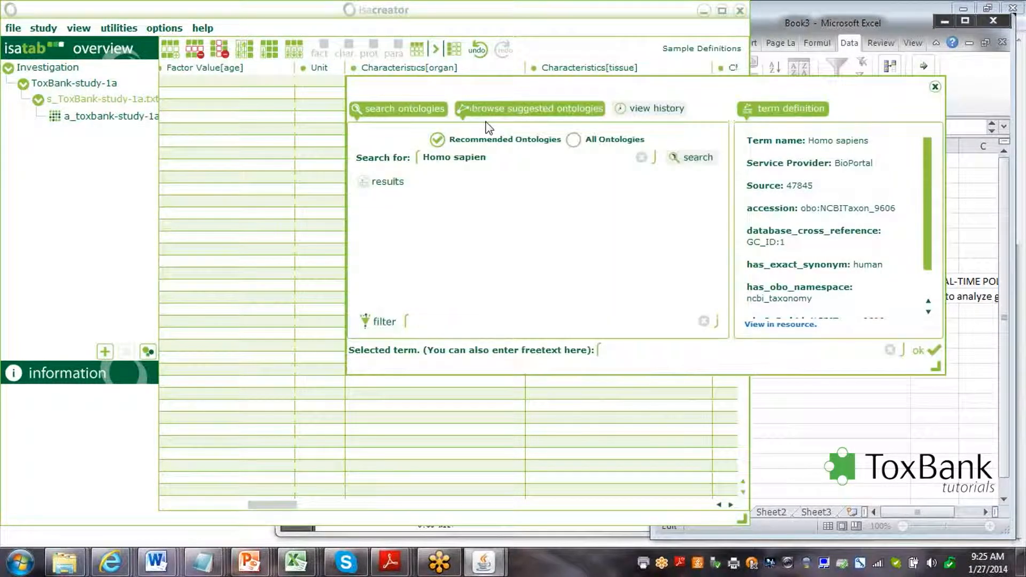
pyautogui.moveTo(489, 157); pyautogui.dragTo(408, 159)
pyautogui.write('Liver')
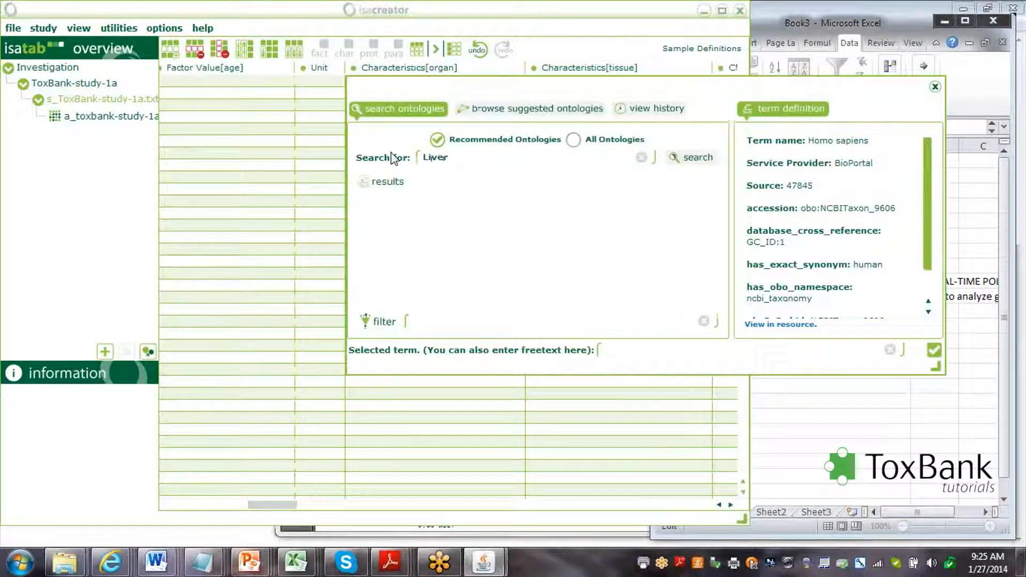
pyautogui.press('Return')
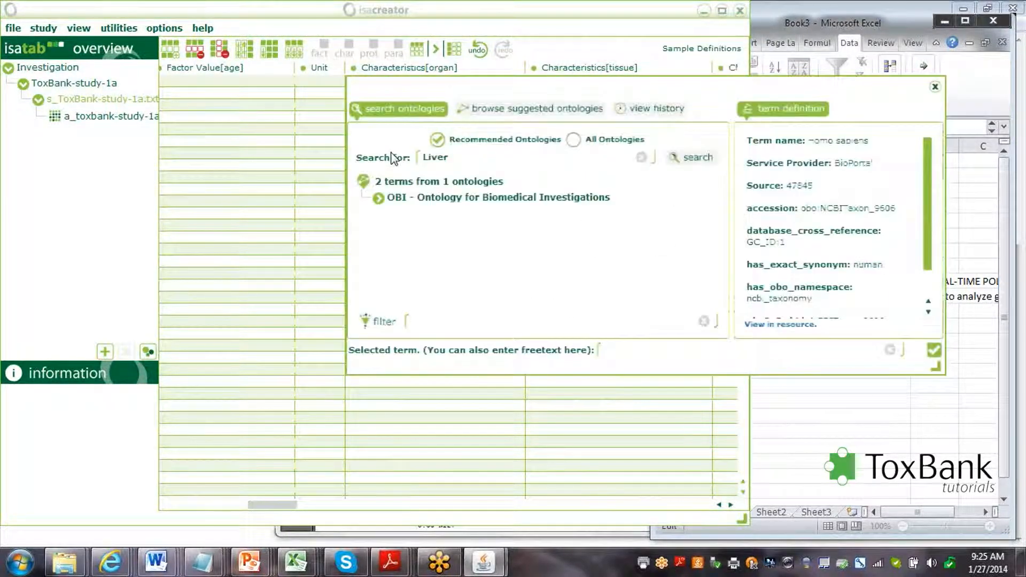
pyautogui.click(433, 198)
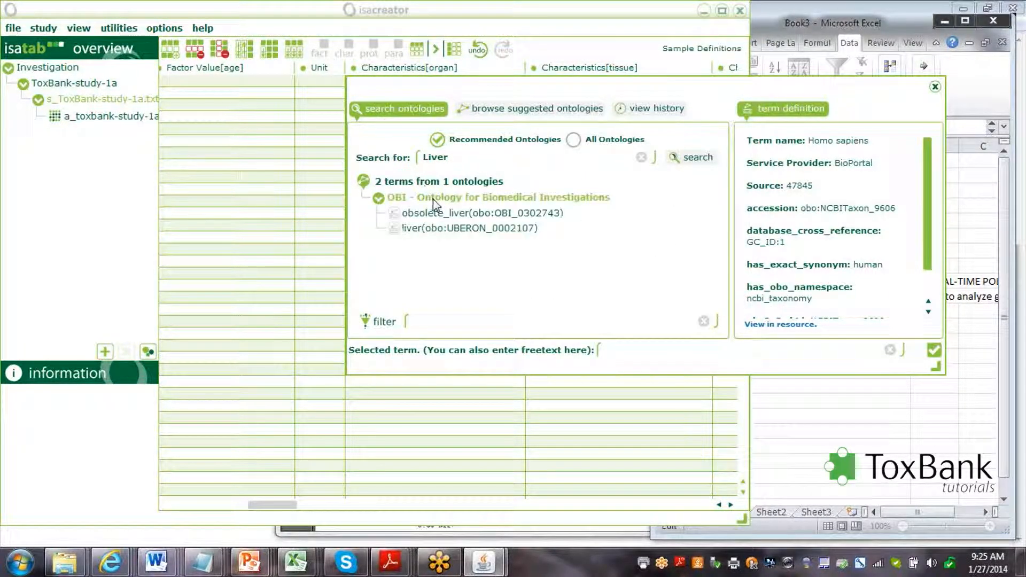
pyautogui.click(406, 228)
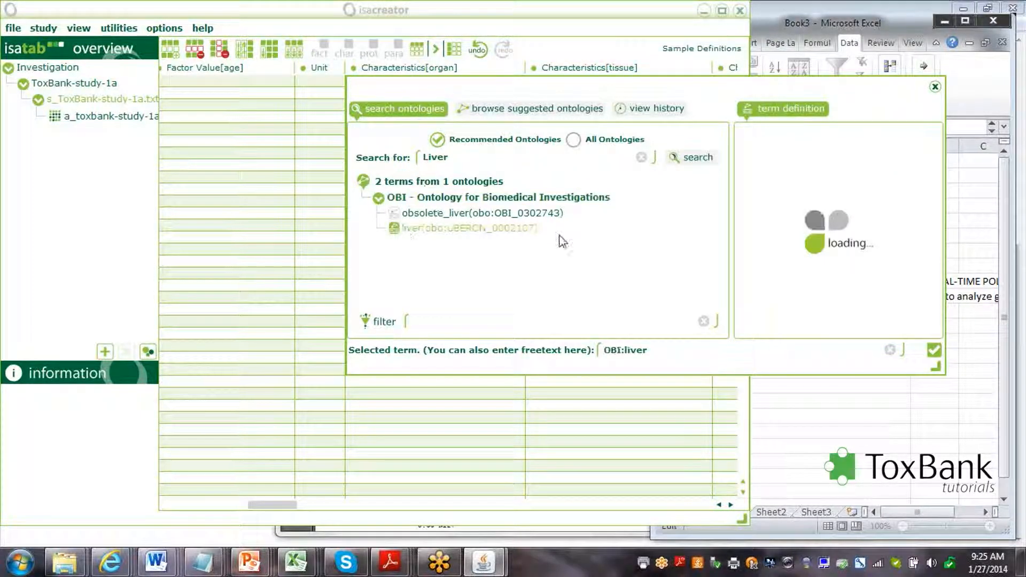
pyautogui.click(934, 350)
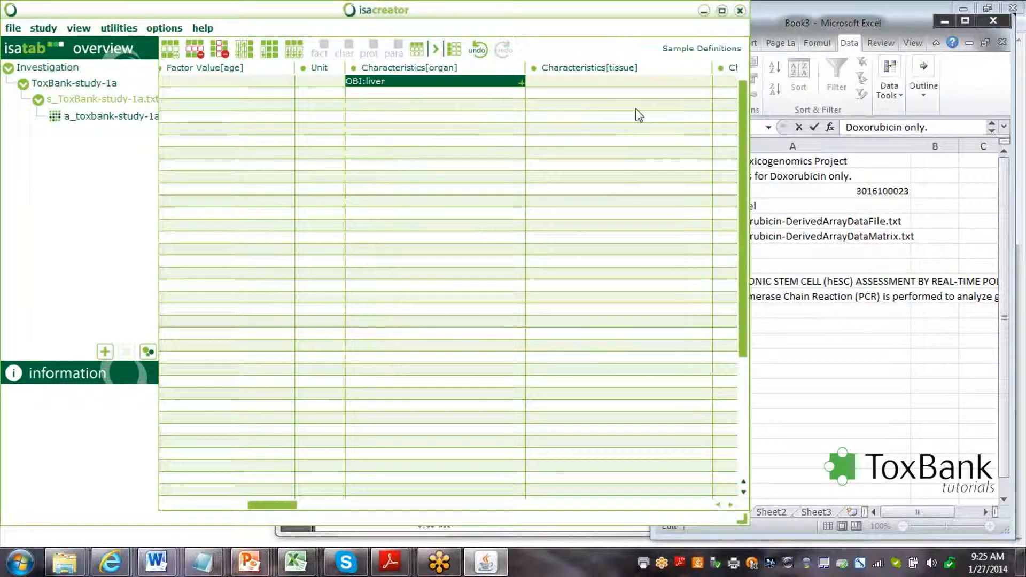
# Annotate Characteristics[cell] in row 1 with the hepatocyte (CL_0000182) term found by searching 'Hepatocyte'.
pyautogui.moveTo(278, 505); pyautogui.dragTo(319, 505)
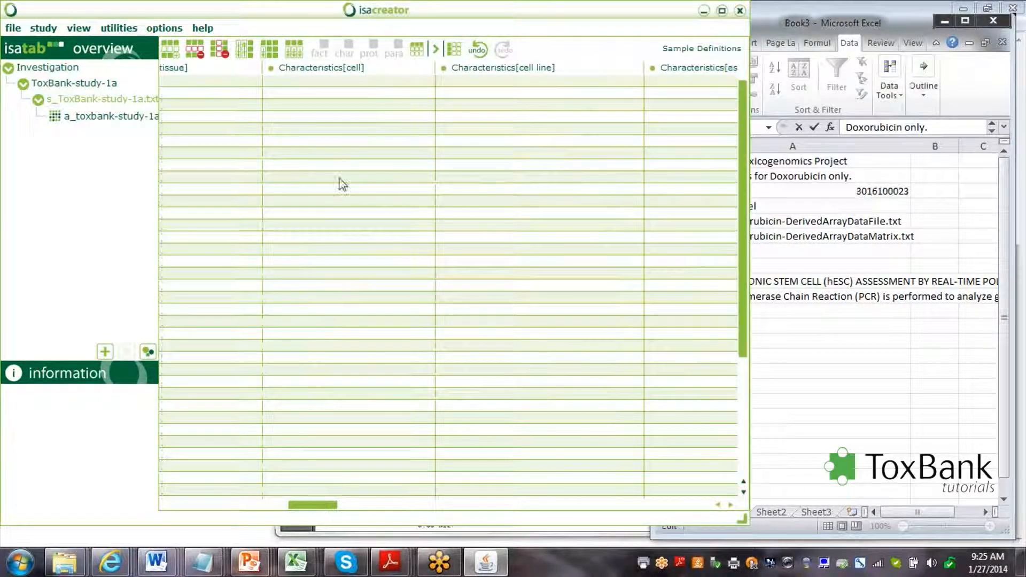
pyautogui.doubleClick(327, 82)
pyautogui.moveTo(374, 158); pyautogui.dragTo(324, 161)
pyautogui.write('Hepatocyte')
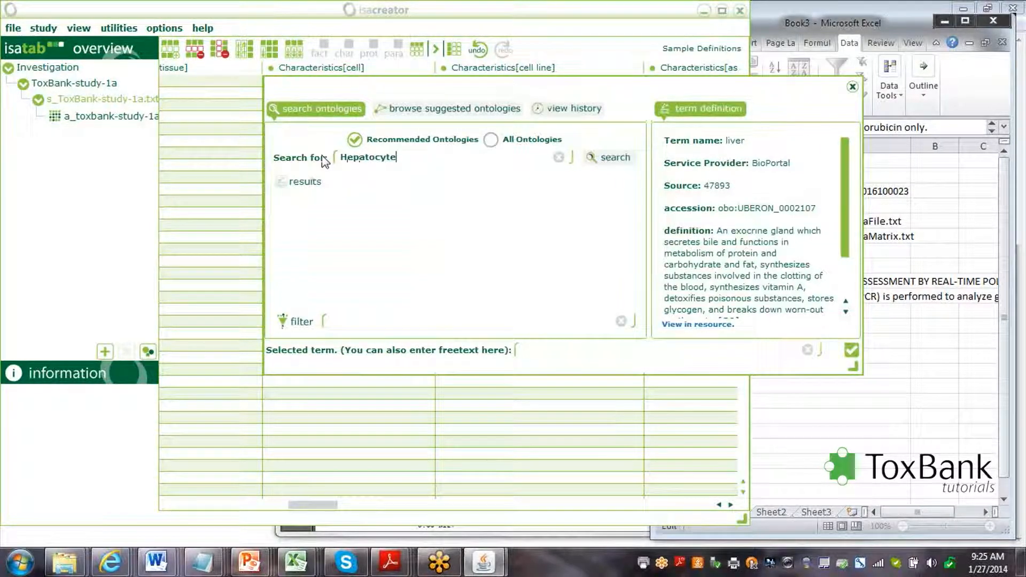
pyautogui.click(614, 157)
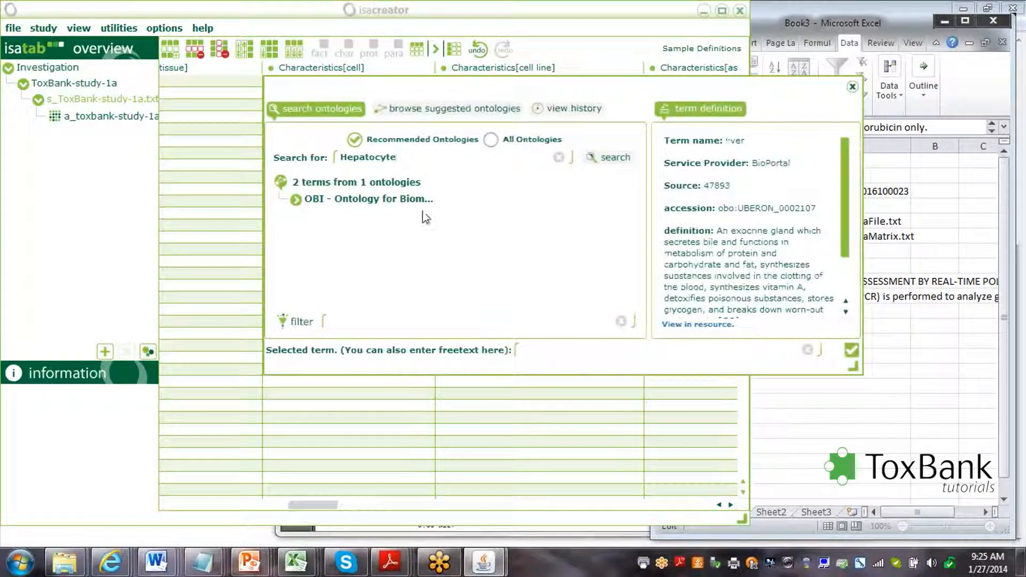
pyautogui.click(345, 219)
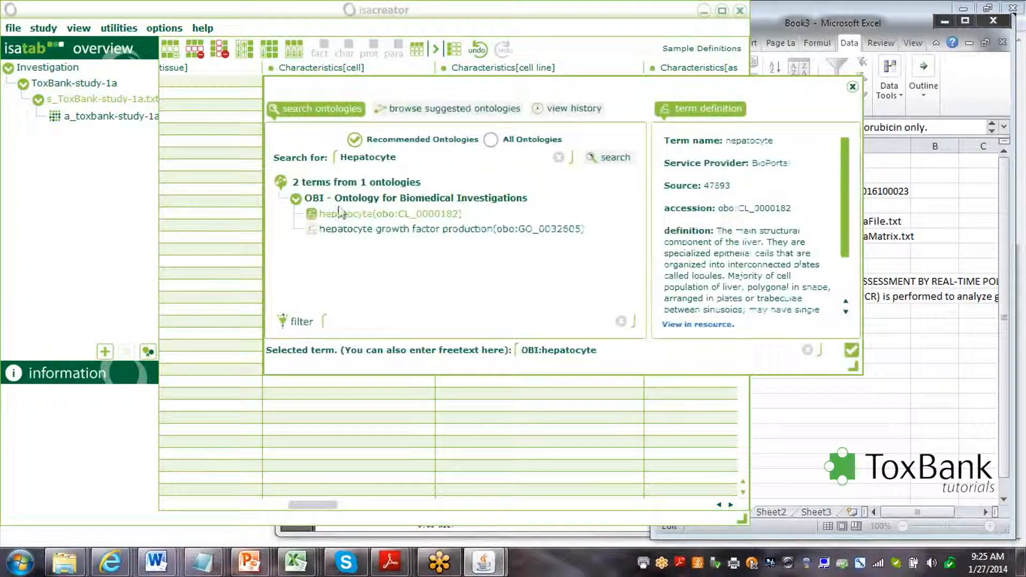
pyautogui.click(851, 350)
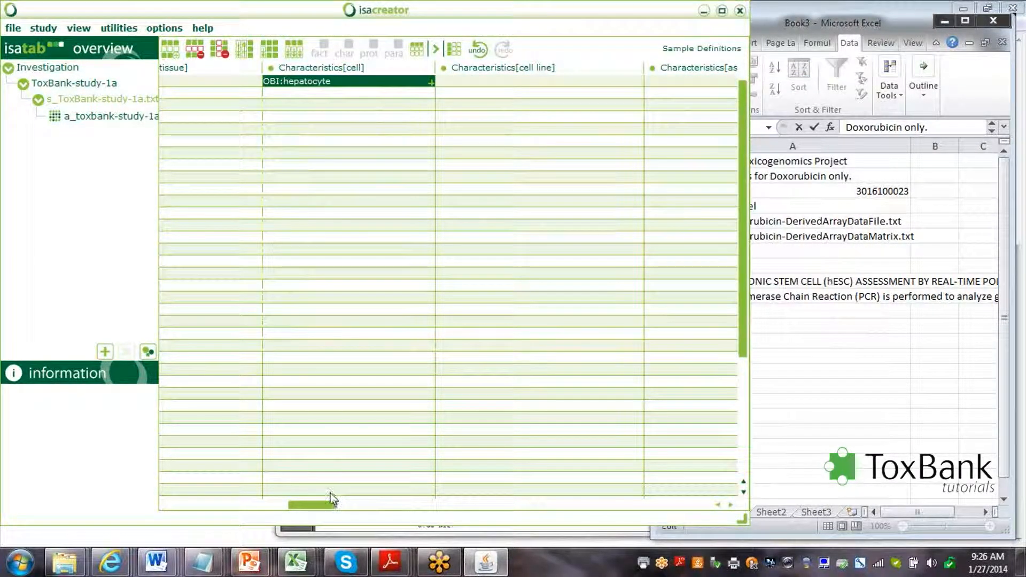
pyautogui.moveTo(322, 504); pyautogui.dragTo(433, 510)
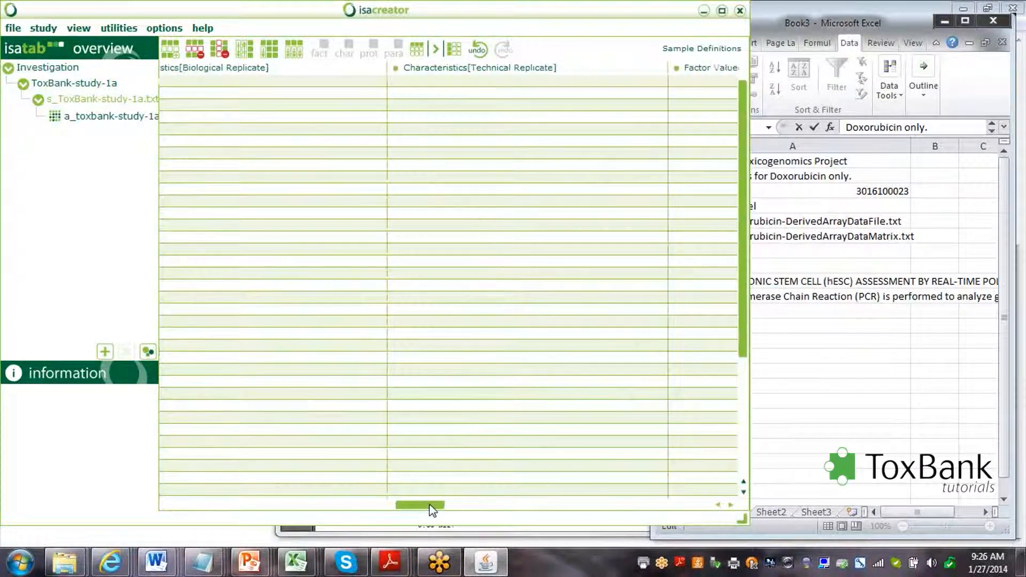
# Enter technical replicate numbers 1, 2 and 3 in the first three Characteristics[Technical Replicate] cells.
pyautogui.click(462, 83)
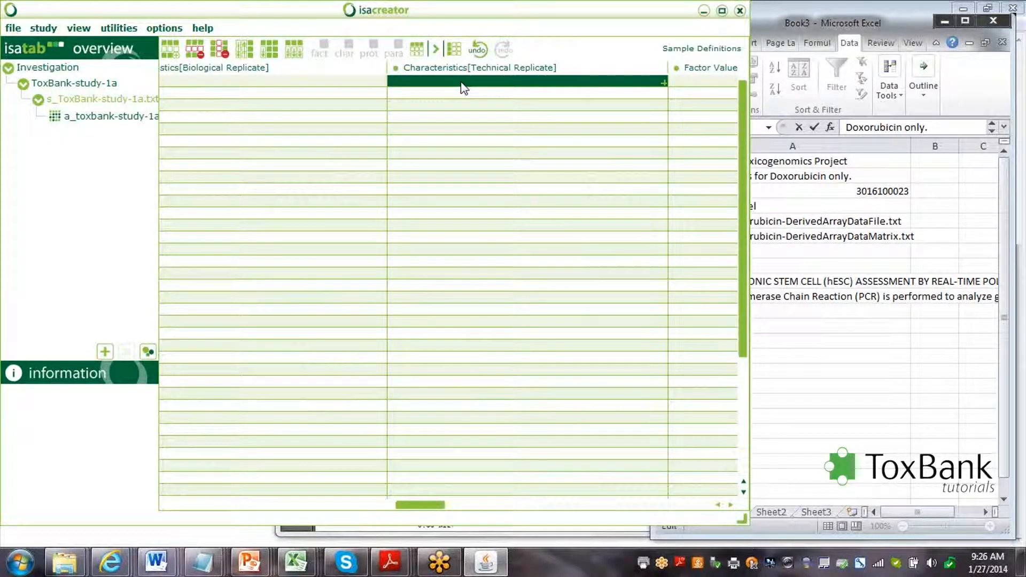
pyautogui.write('1')
pyautogui.press('Return')
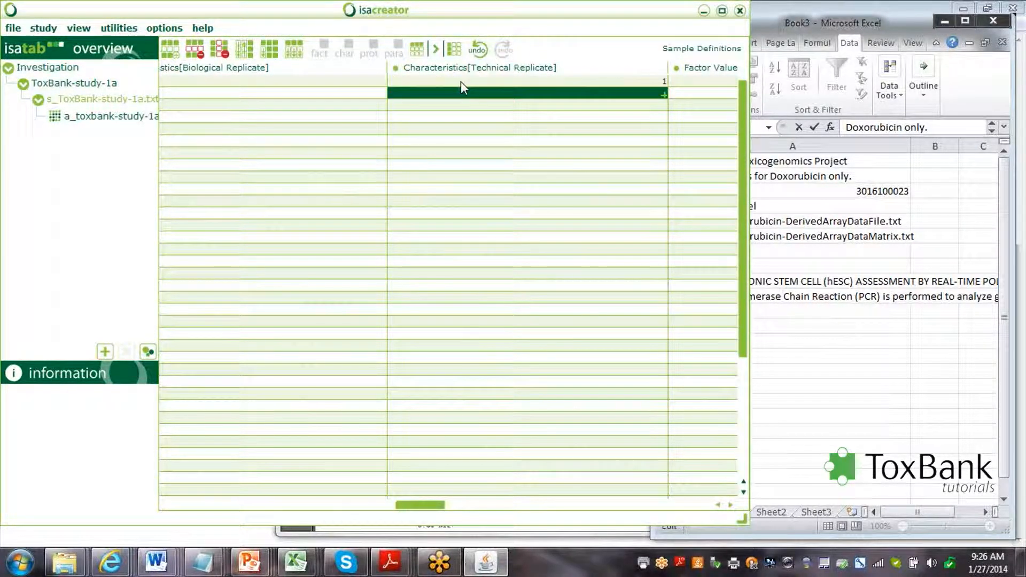
pyautogui.write('2')
pyautogui.press('Return')
pyautogui.write('3')
pyautogui.press('Return')
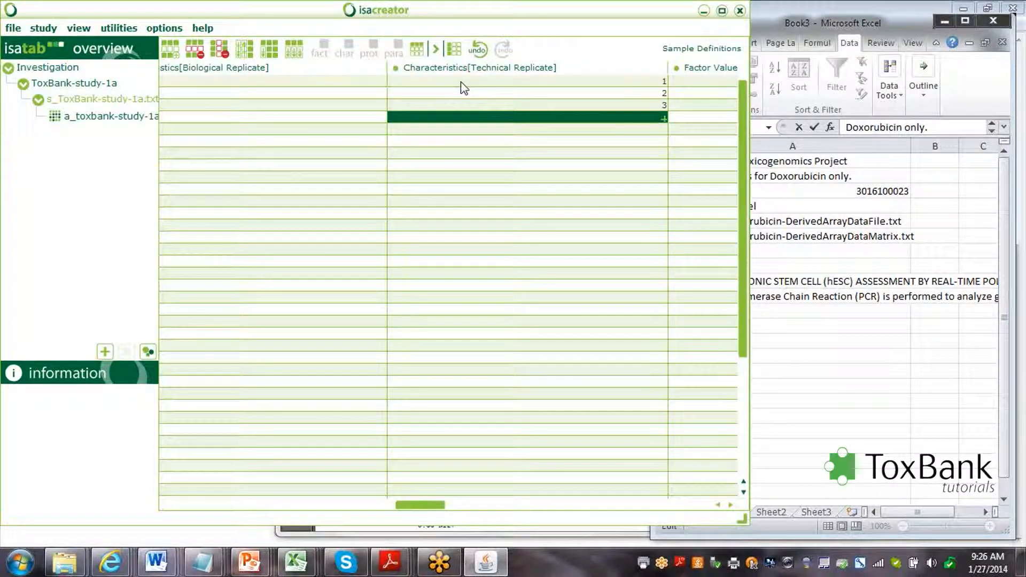
pyautogui.moveTo(435, 506); pyautogui.dragTo(464, 508)
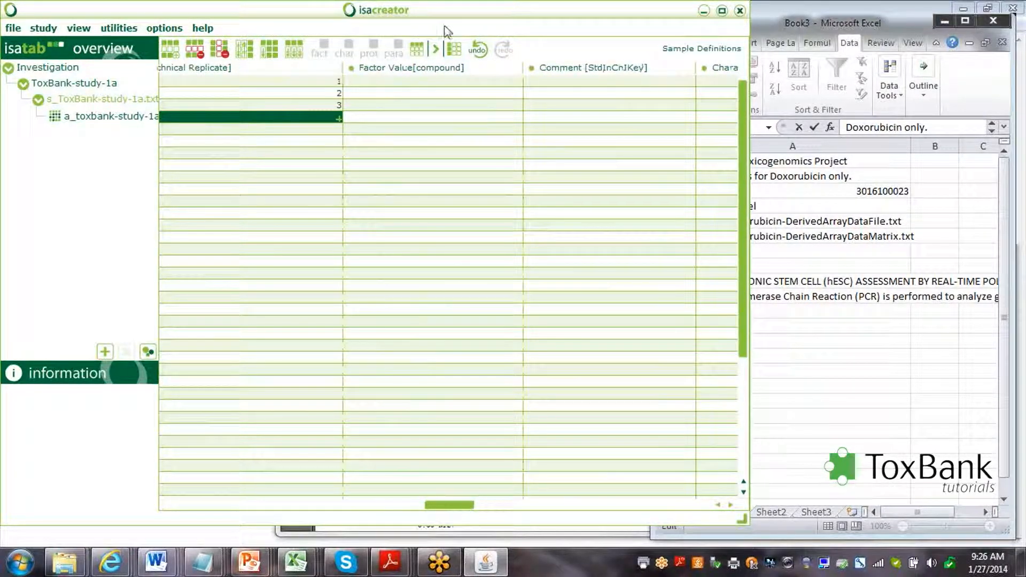
# Search 'Doxorubicin' and choose DOXORUBICIN (CHEBI:28748) from OpenTox results for Factor Value[compound] row 1.
pyautogui.doubleClick(437, 82)
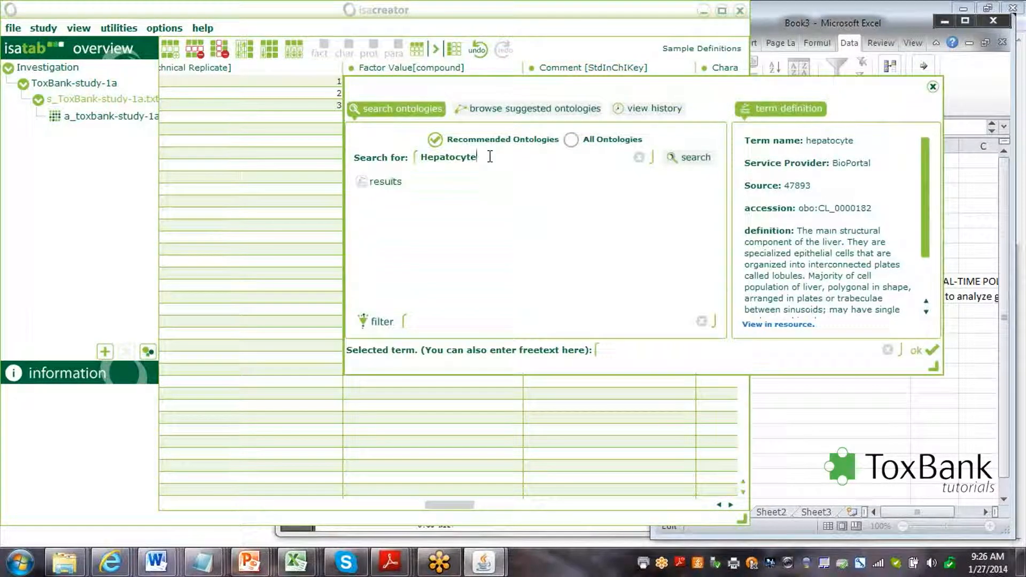
pyautogui.moveTo(489, 157); pyautogui.dragTo(413, 159)
pyautogui.write('D')
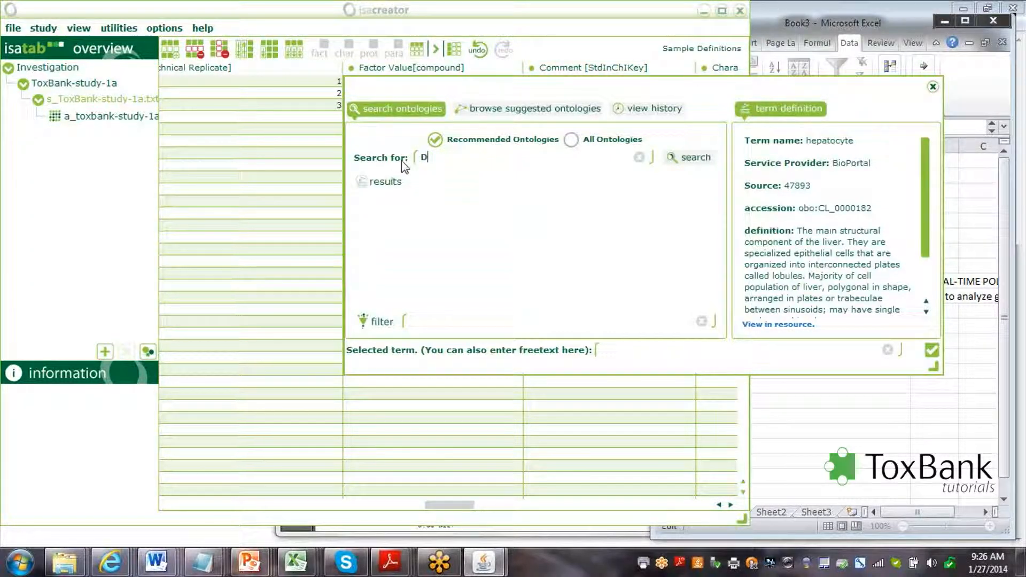
pyautogui.write('oxorubicin')
pyautogui.click(681, 159)
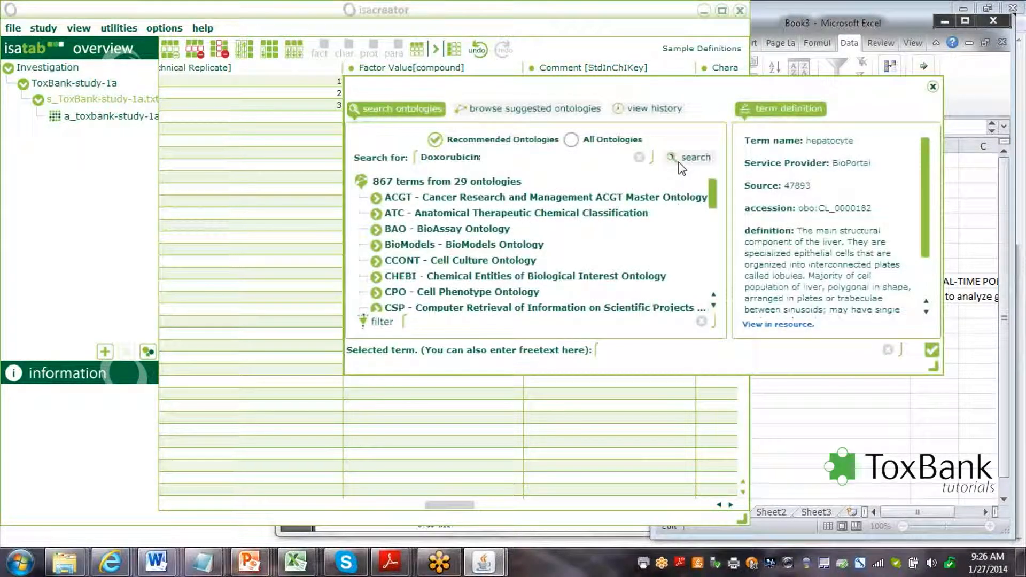
pyautogui.moveTo(713, 198); pyautogui.dragTo(717, 267)
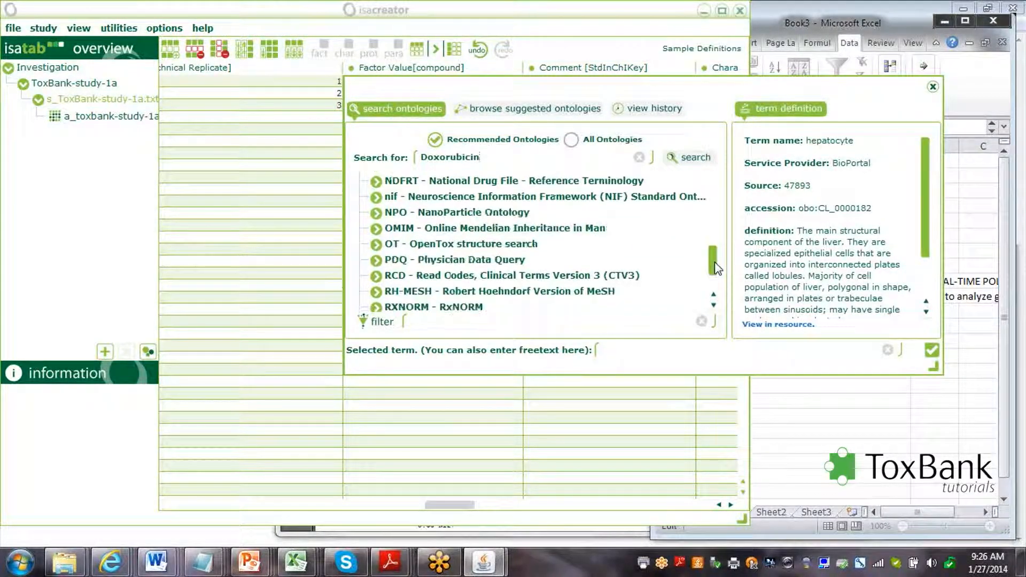
pyautogui.click(496, 247)
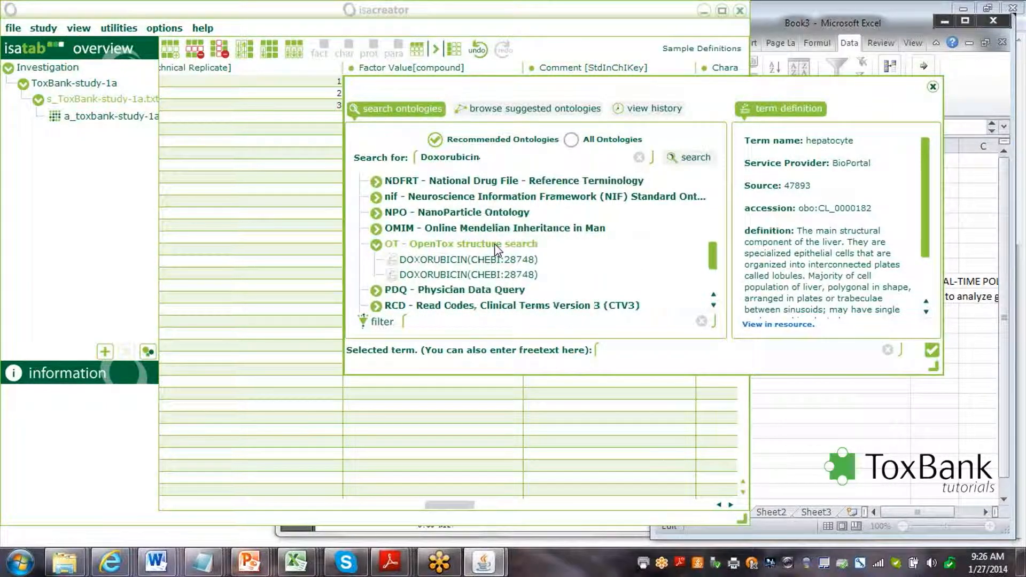
pyautogui.click(437, 259)
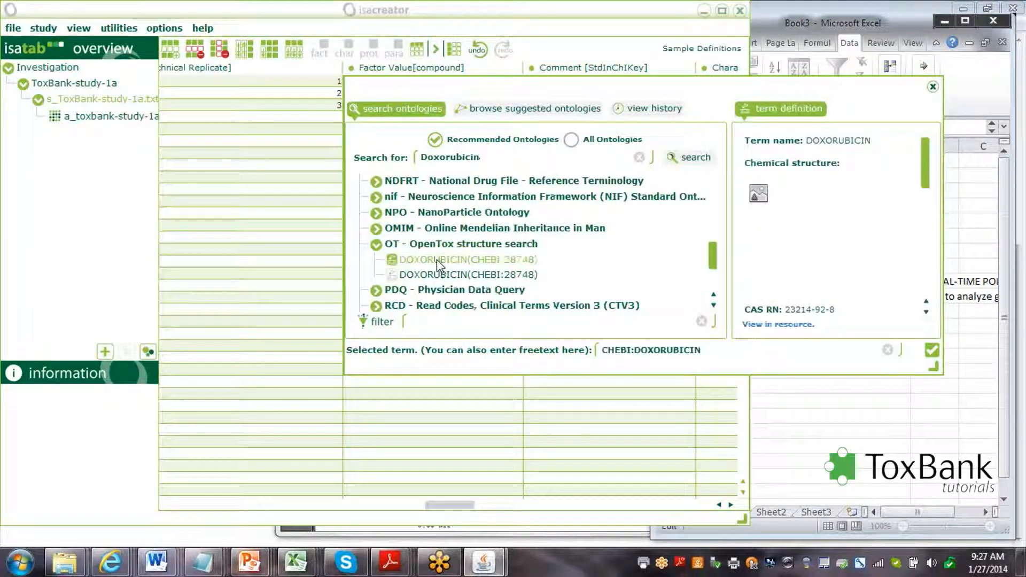
pyautogui.click(932, 351)
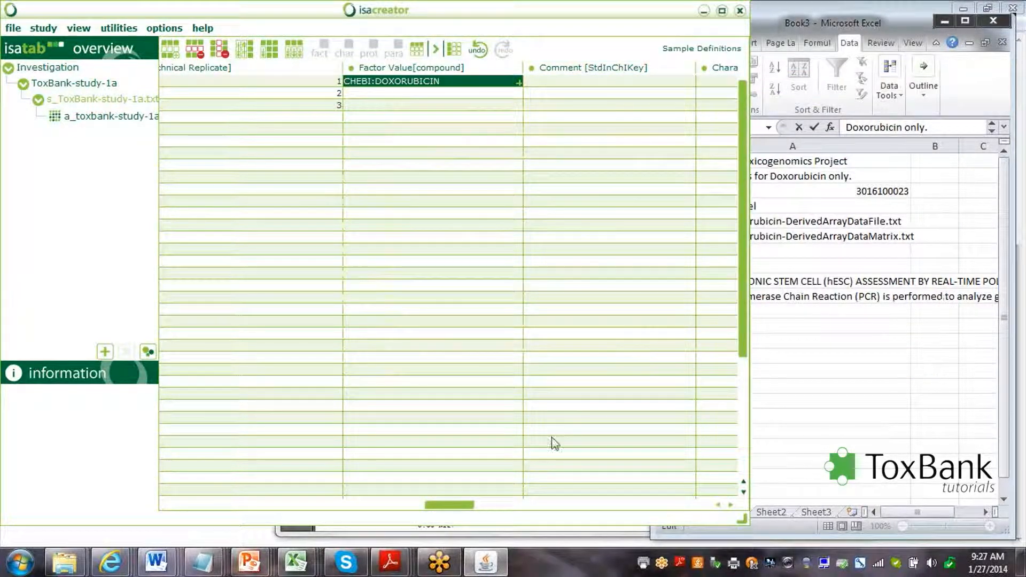
pyautogui.moveTo(464, 505); pyautogui.dragTo(556, 514)
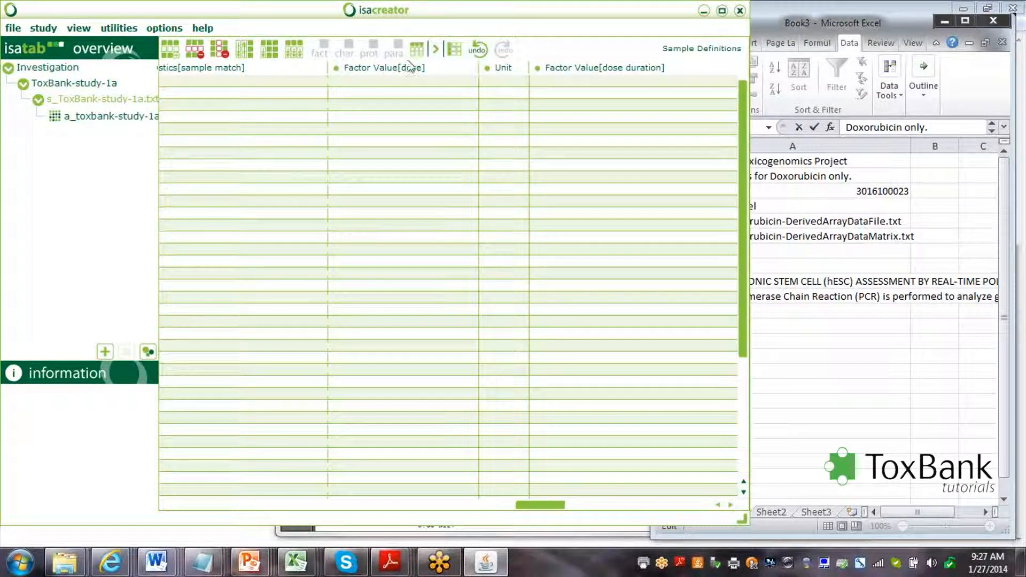
# Enter the first sample's dose value in Factor Value[dose].
pyautogui.moveTo(402, 69)
pyautogui.click(398, 81)
pyautogui.write('5')
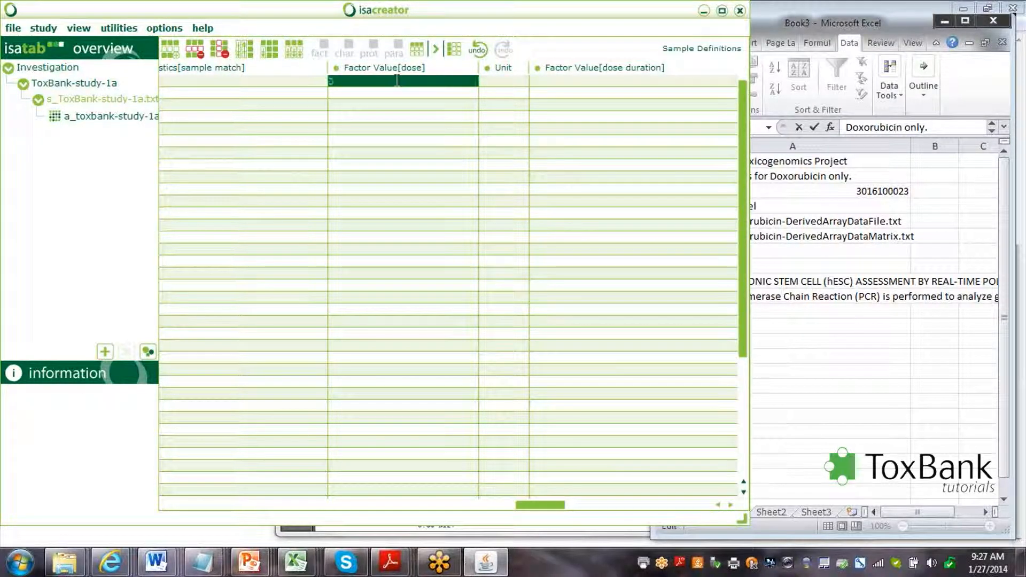
pyautogui.click(511, 83)
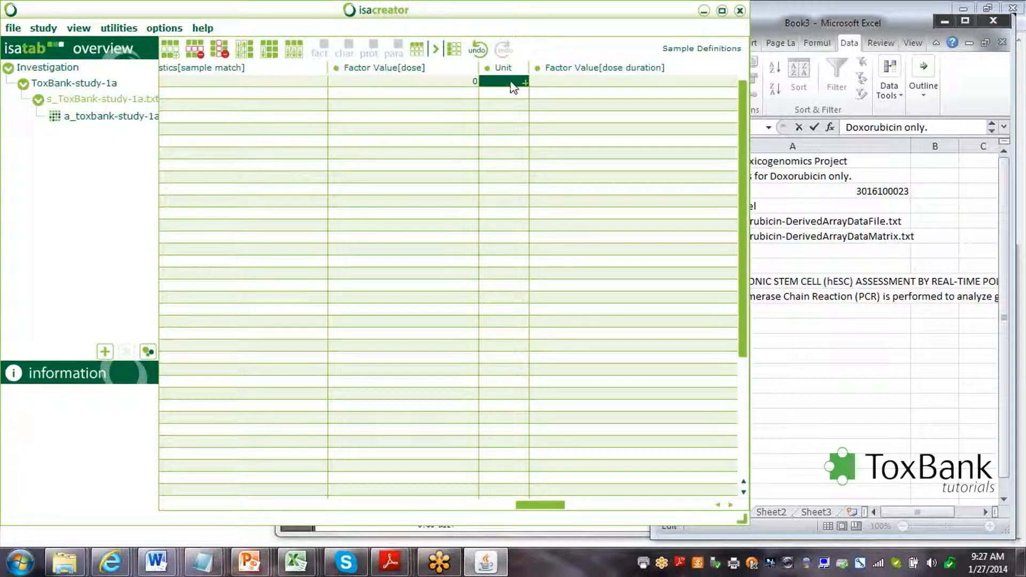
# Set the dose unit to the Unit Ontology micromolar term via ontology search.
pyautogui.click(513, 87)
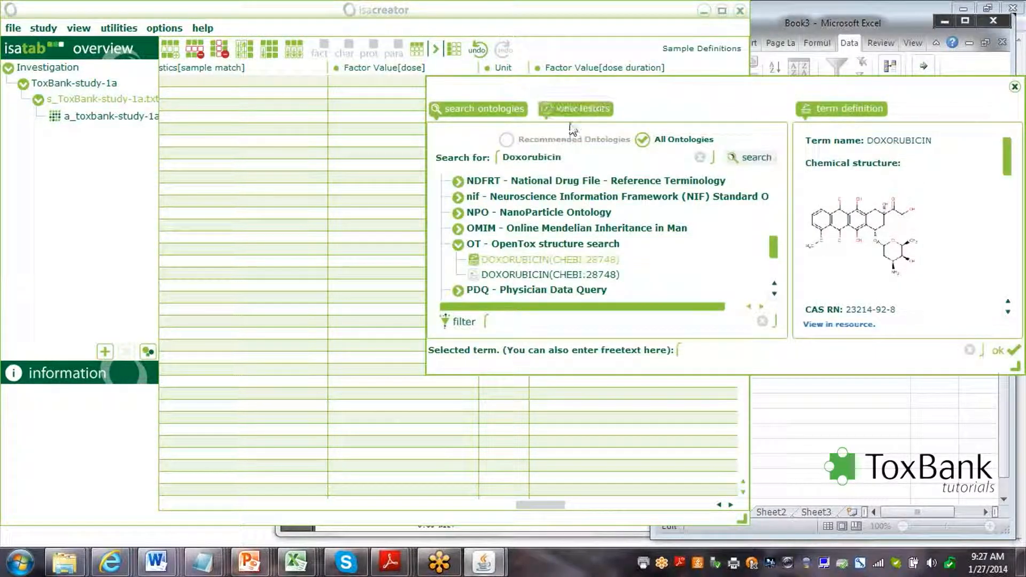
pyautogui.moveTo(567, 155); pyautogui.dragTo(482, 159)
pyautogui.write('micromolar')
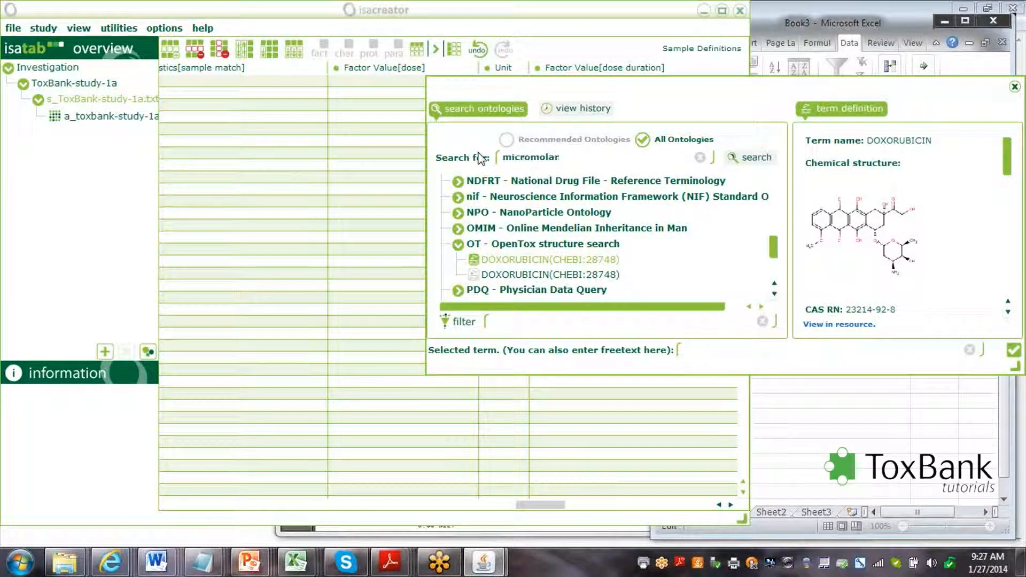
pyautogui.press('Return')
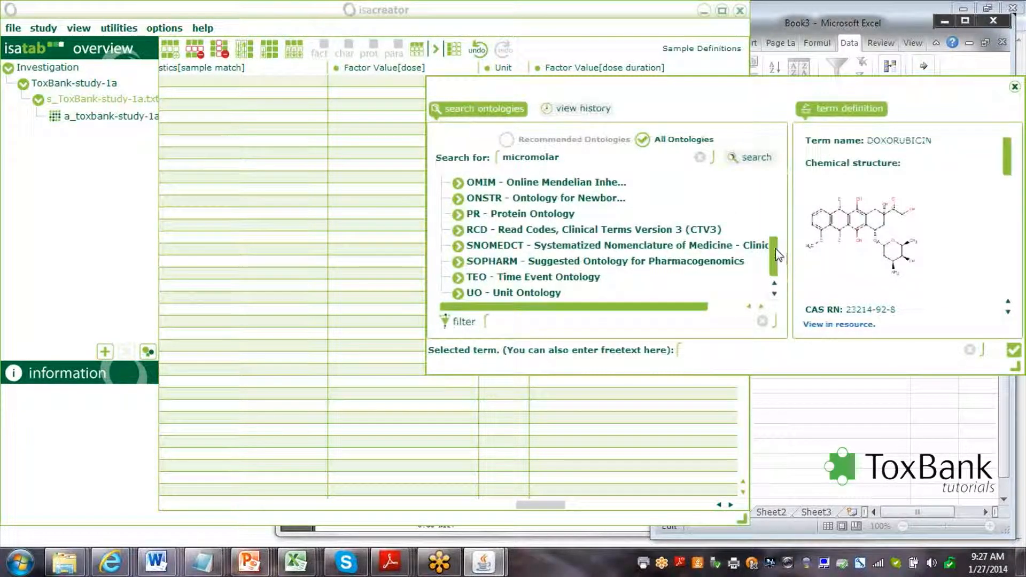
pyautogui.click(458, 295)
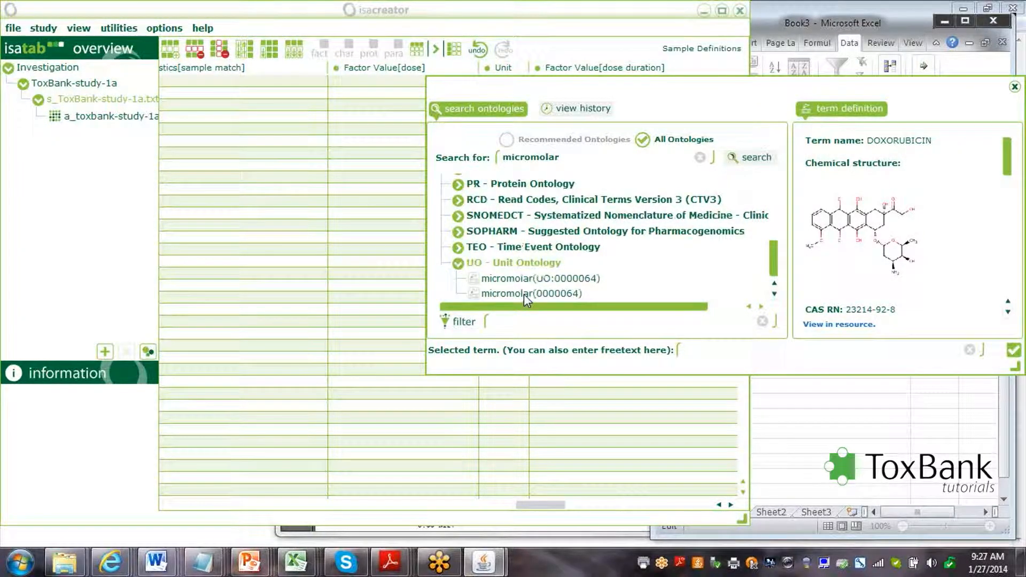
pyautogui.click(524, 294)
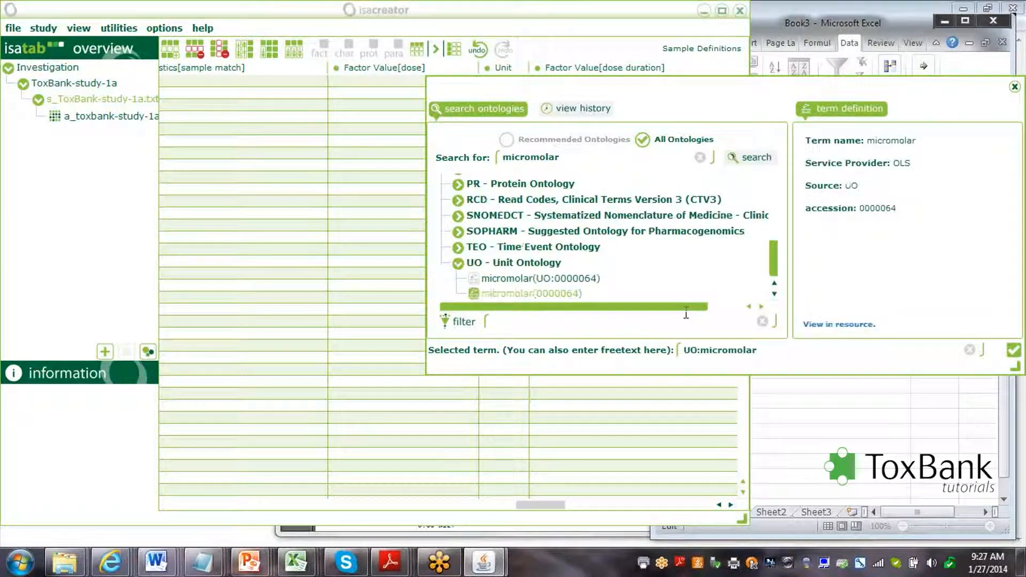
pyautogui.click(1013, 350)
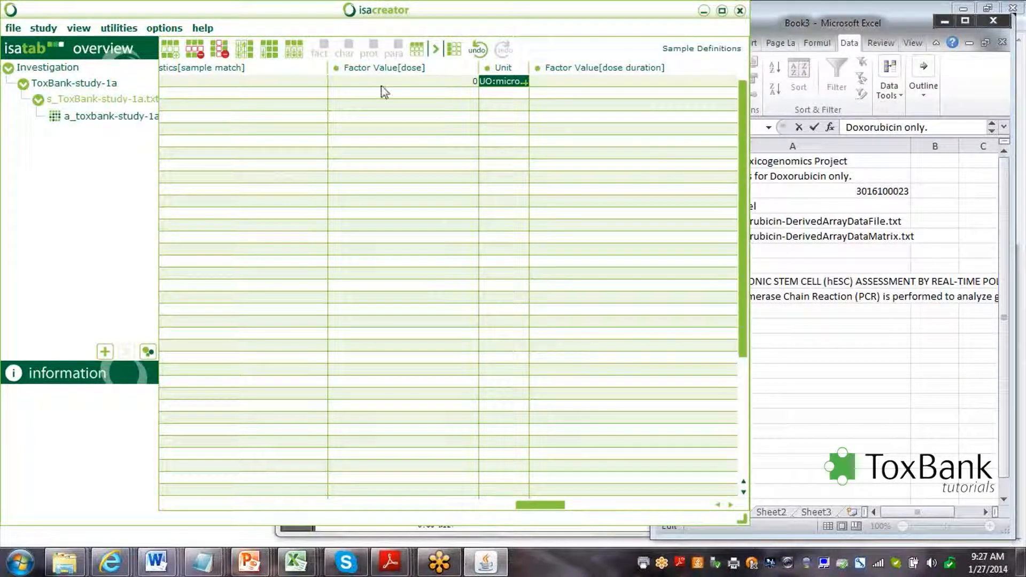
pyautogui.moveTo(553, 510); pyautogui.dragTo(435, 523)
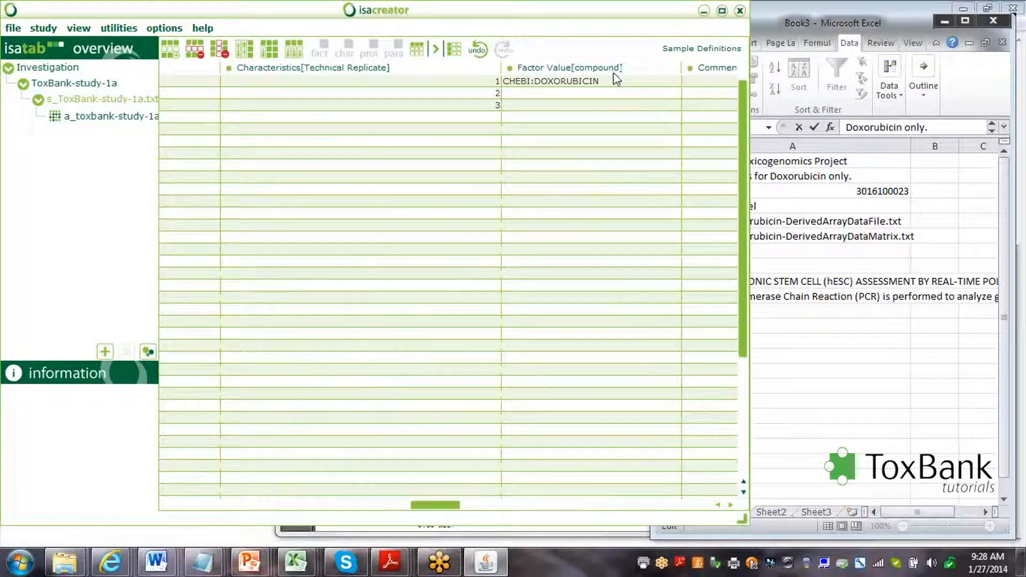
# Copy the Doxorubicin compound annotation into rows 2 and 3.
pyautogui.click(615, 84)
pyautogui.press('Down')
pyautogui.write('CHEBI:DOXORUBICIN')
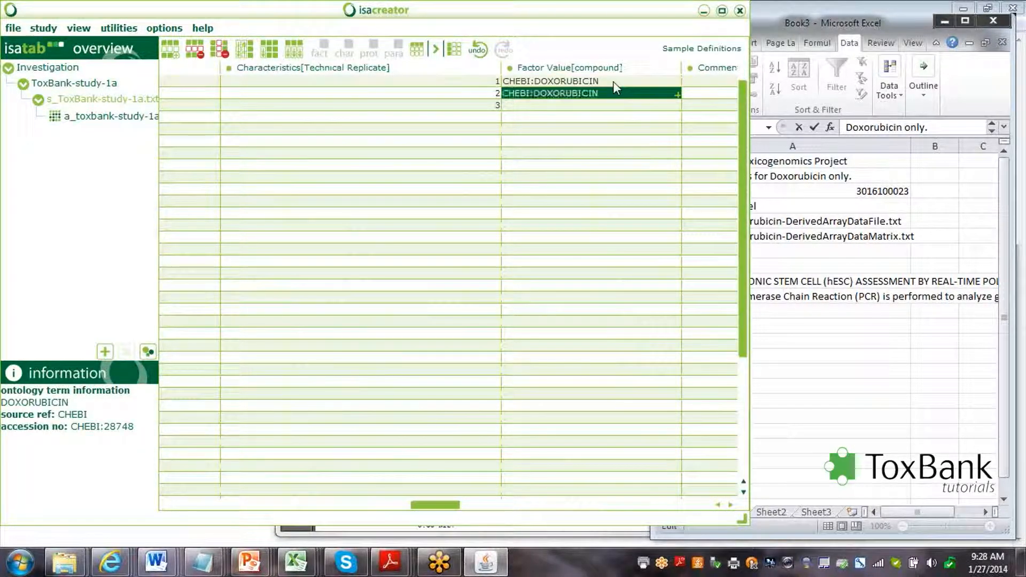
pyautogui.press('Down')
pyautogui.write('CHEBI:DOXORUBICIN')
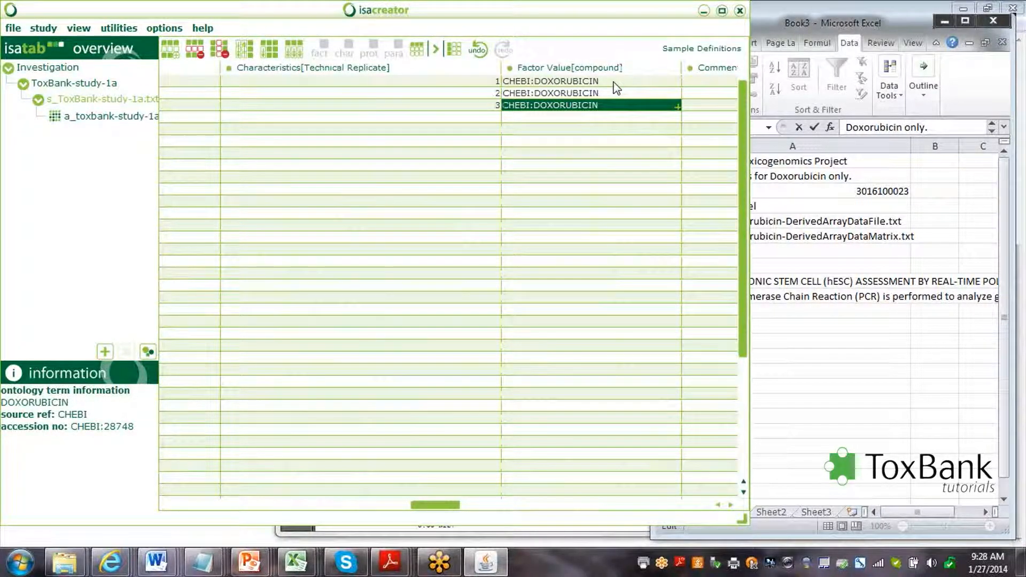
# Enter a dose of 0 in rows 2 and 3 of Factor Value[dose].
pyautogui.press('Right')
pyautogui.press('Right')
pyautogui.press('Right')
pyautogui.press('Right')
pyautogui.press('Right')
pyautogui.press('Right')
pyautogui.press('Up')
pyautogui.press('Left')
pyautogui.press('Left')
pyautogui.press('Up')
pyautogui.press('Down')
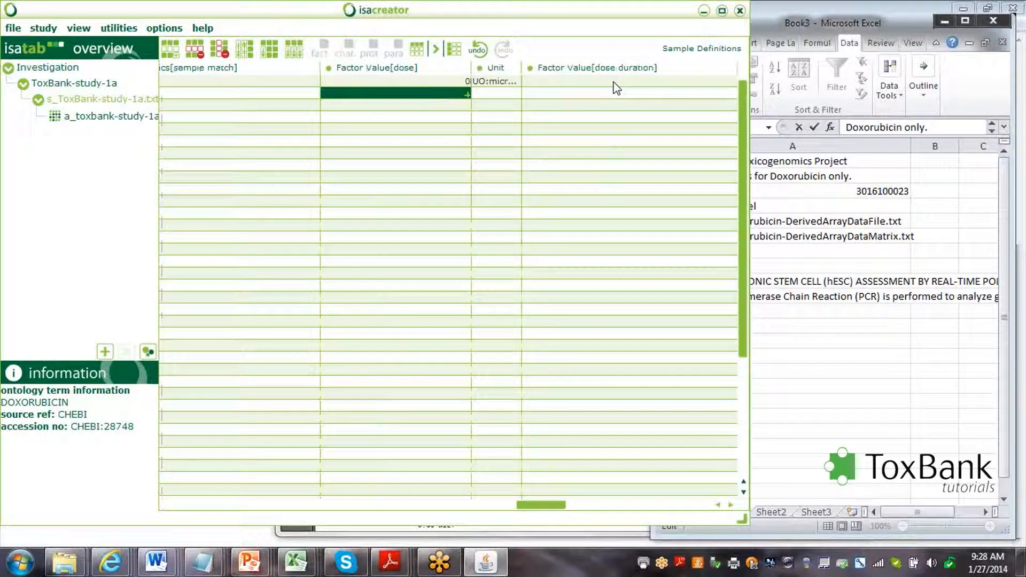
pyautogui.write('0')
pyautogui.press('Down')
pyautogui.write('0')
pyautogui.press('Up')
pyautogui.press('Up')
# Copy the UO:micromolar unit into rows 2 and 3, reaching the sample TimePoint column.
pyautogui.press('Right')
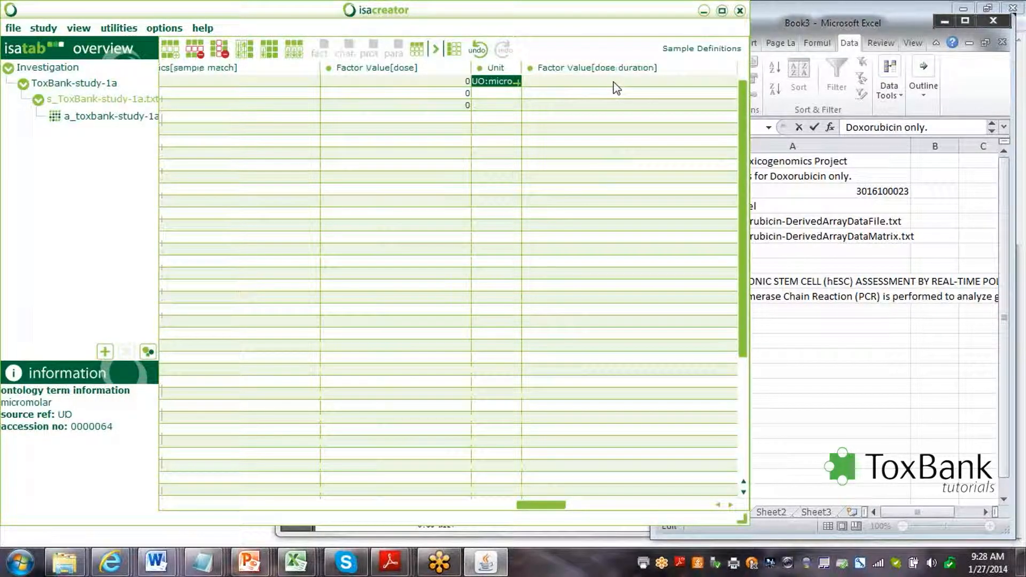
pyautogui.press('Down')
pyautogui.write('UO:micromolar')
pyautogui.press('Down')
pyautogui.write('UO:micromolar')
pyautogui.press('Right')
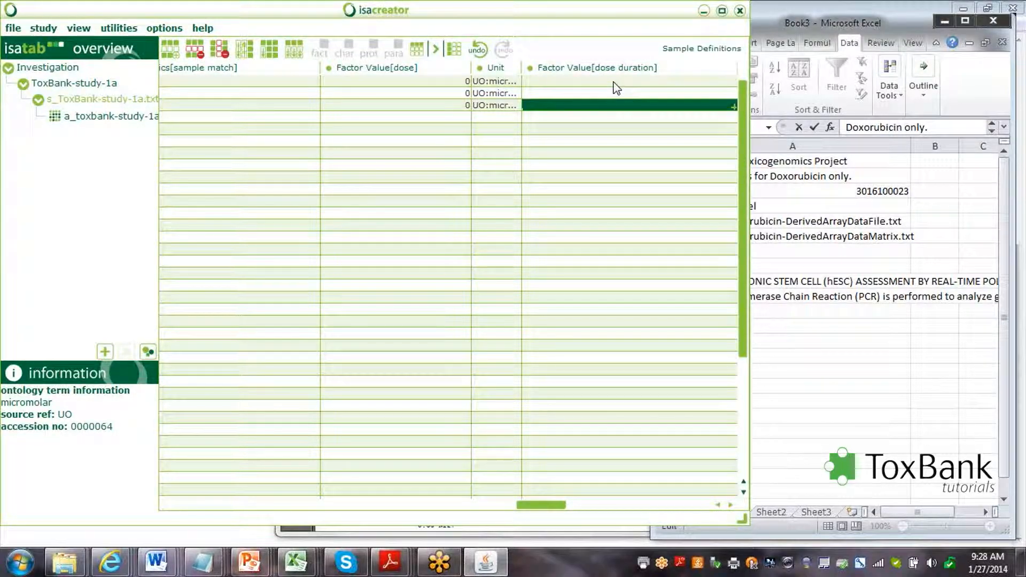
pyautogui.press('Right')
pyautogui.press('Right')
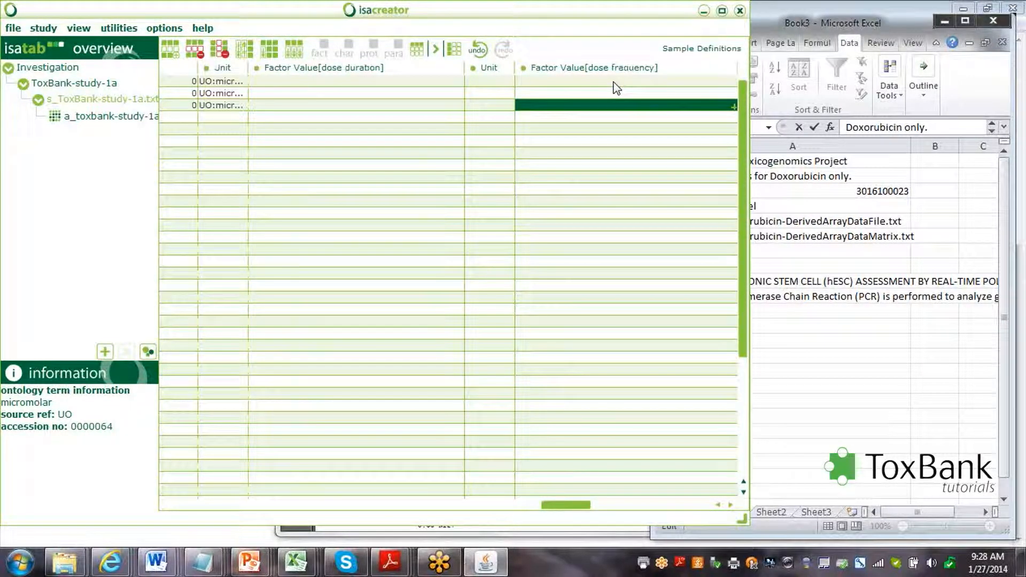
pyautogui.press('Right')
pyautogui.press('Right')
pyautogui.press('Right')
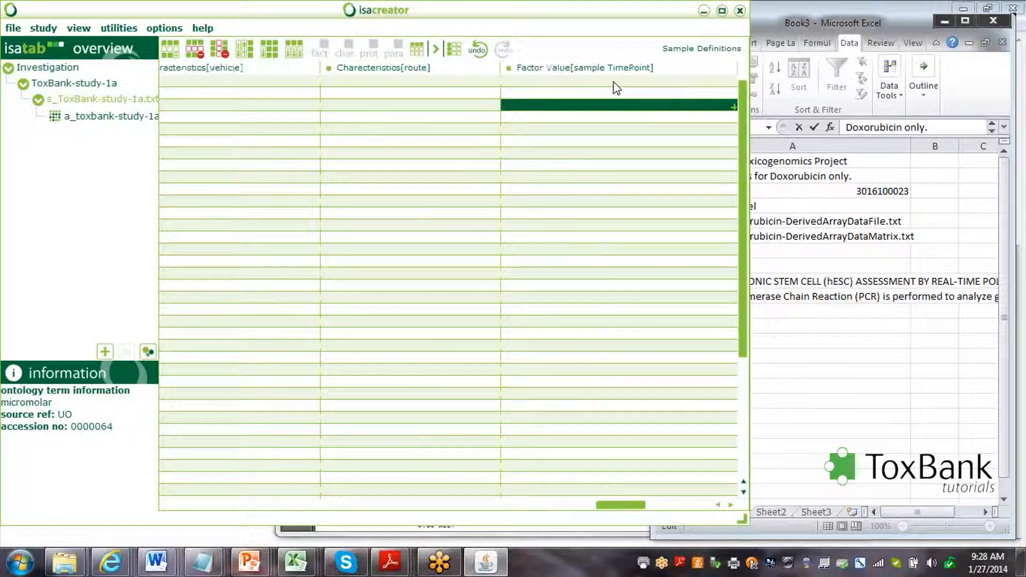
pyautogui.press('Right')
pyautogui.press('Right')
pyautogui.press('Right')
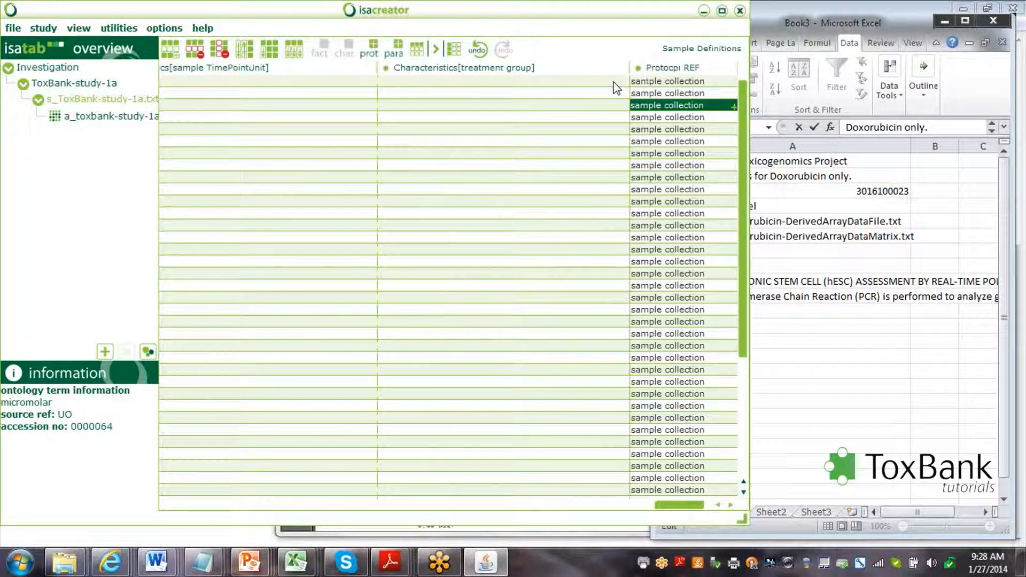
pyautogui.press('Left')
pyautogui.press('Left')
pyautogui.press('Left')
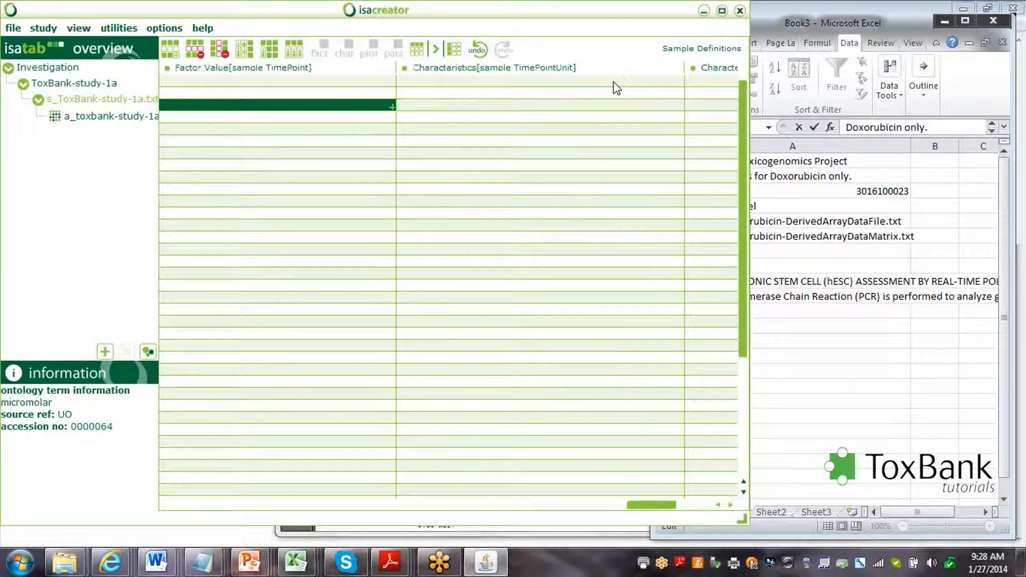
# Enter time point 8 for the first three samples in Factor Value[sample TimePoint].
pyautogui.press('Right')
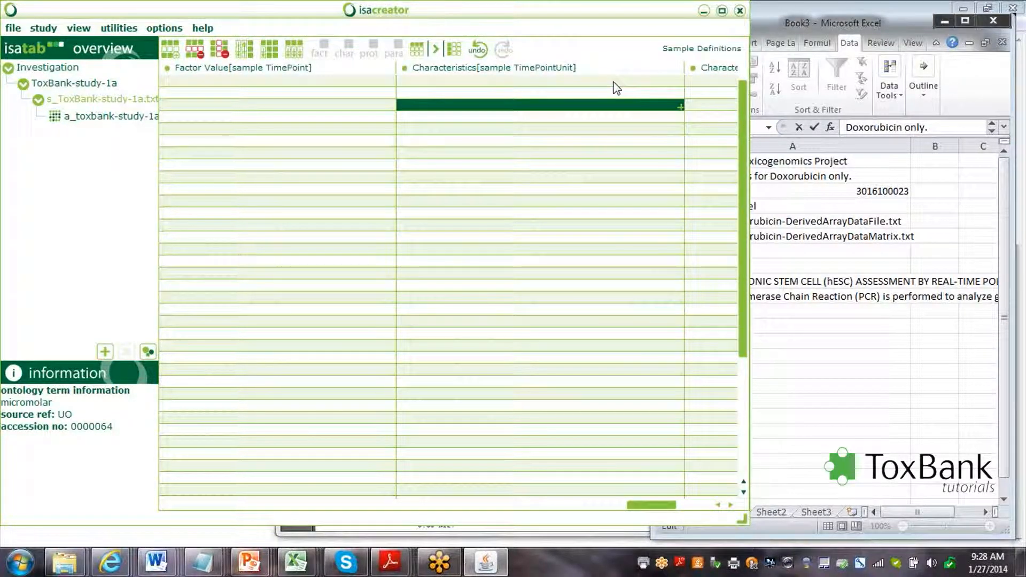
pyautogui.press('Left')
pyautogui.press('Up')
pyautogui.press('Up')
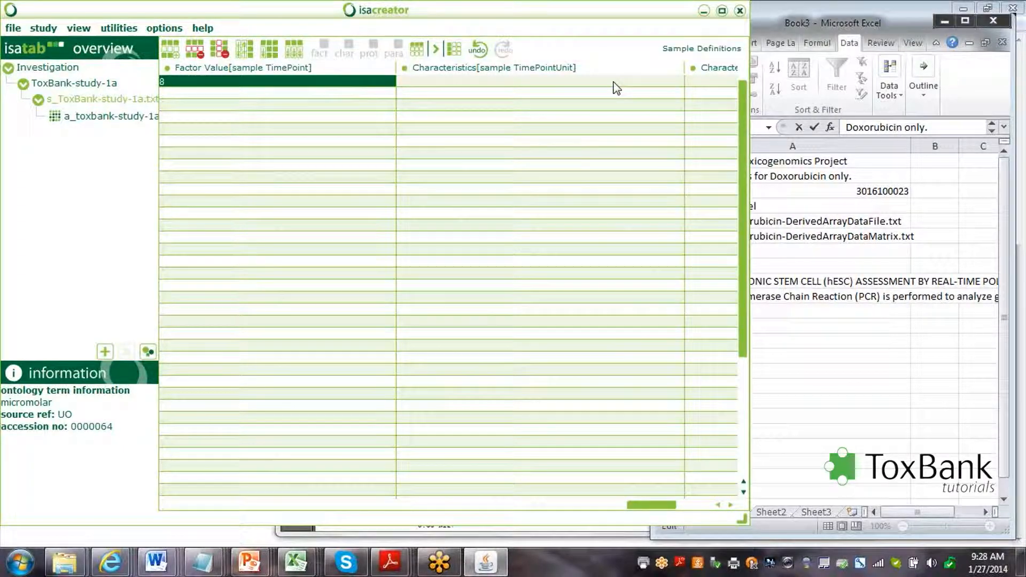
pyautogui.press('Return')
pyautogui.write('8')
pyautogui.press('Return')
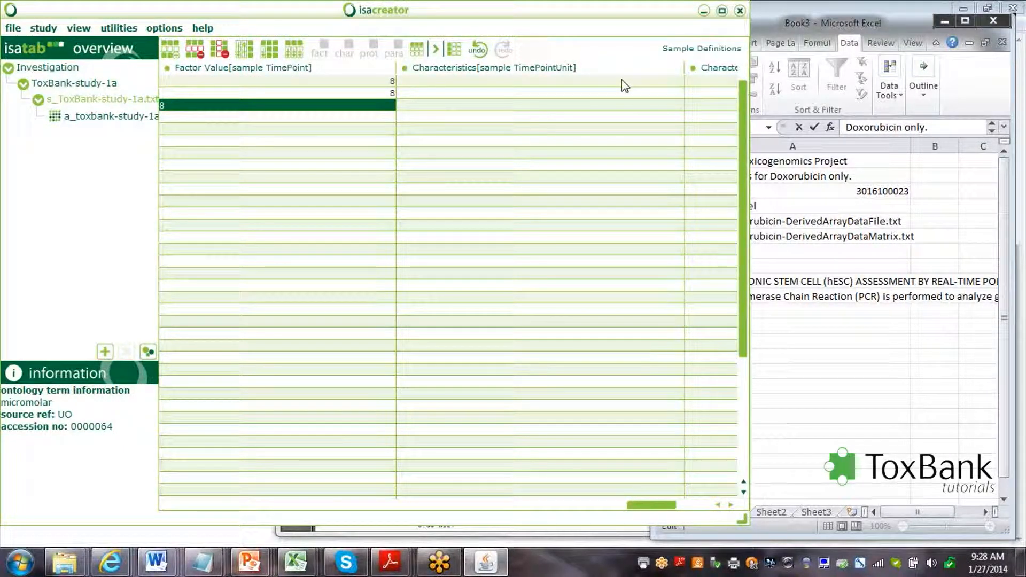
pyautogui.write('8')
pyautogui.press('Return')
# Set the time point unit to UO:hour via ontology search and copy it to rows 2–3.
pyautogui.click(624, 86)
pyautogui.moveTo(533, 158); pyautogui.dragTo(470, 158)
pyautogui.write('mour')
pyautogui.press('Return')
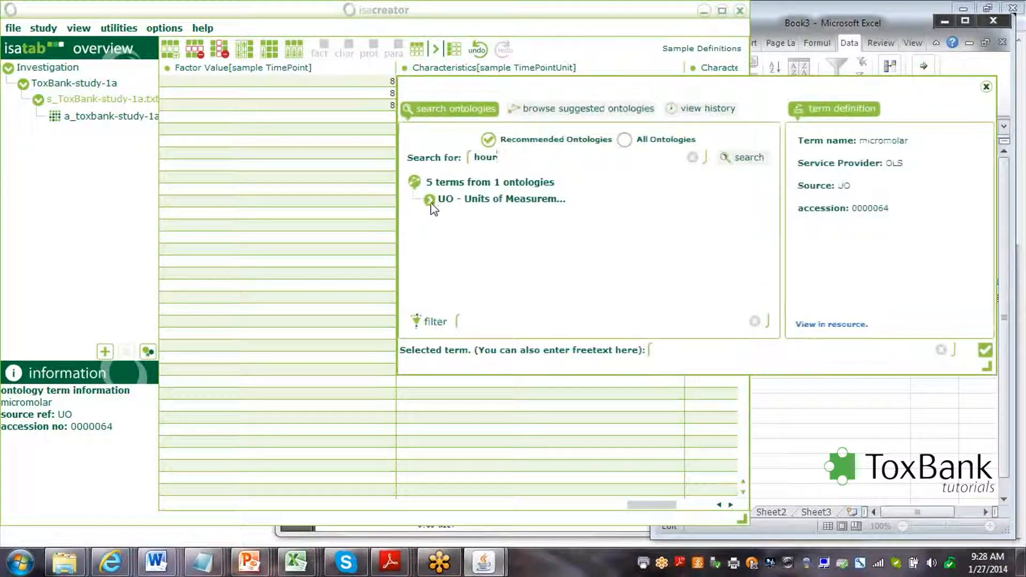
pyautogui.click(430, 201)
pyautogui.click(469, 259)
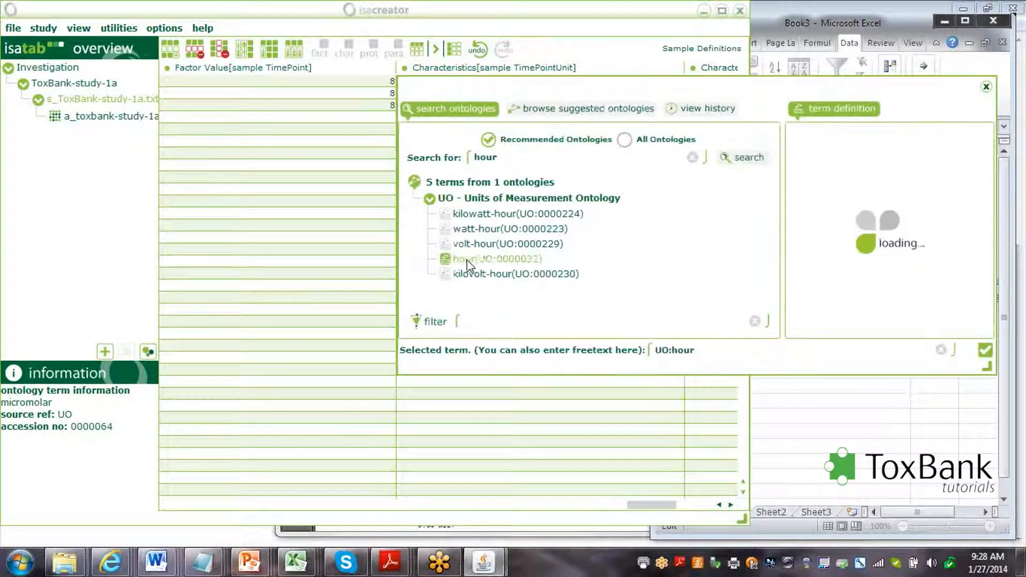
pyautogui.click(984, 350)
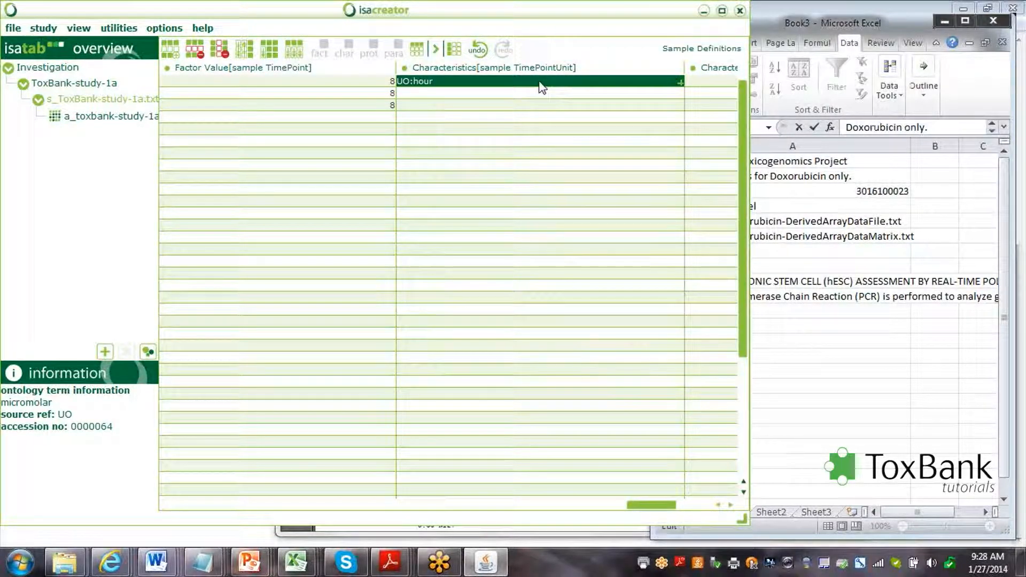
pyautogui.hotkey('ctrl', 'c')
pyautogui.press('Down')
pyautogui.hotkey('ctrl', 'v')
pyautogui.press('Down')
pyautogui.hotkey('ctrl', 'v')
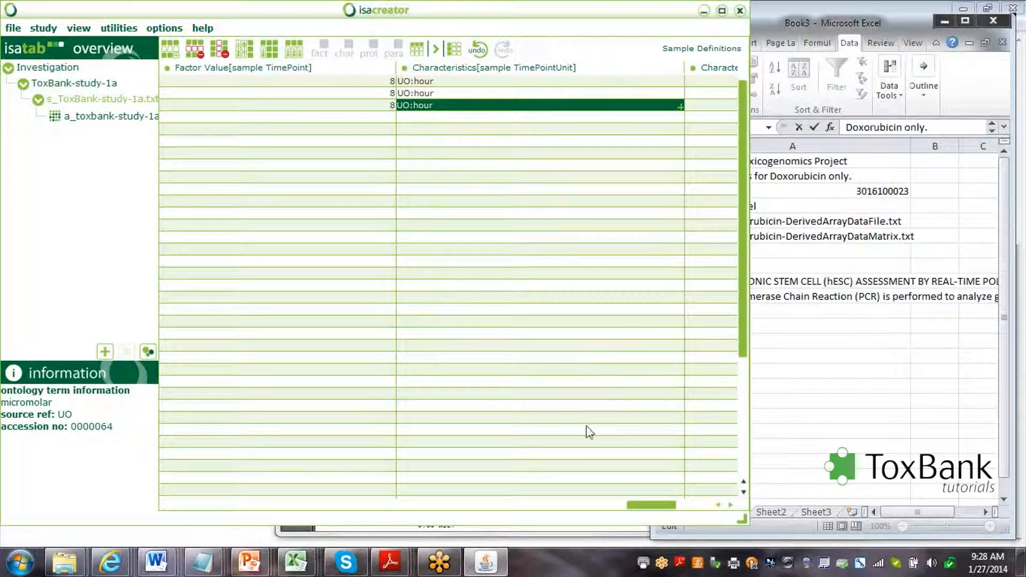
pyautogui.moveTo(664, 507); pyautogui.dragTo(526, 534)
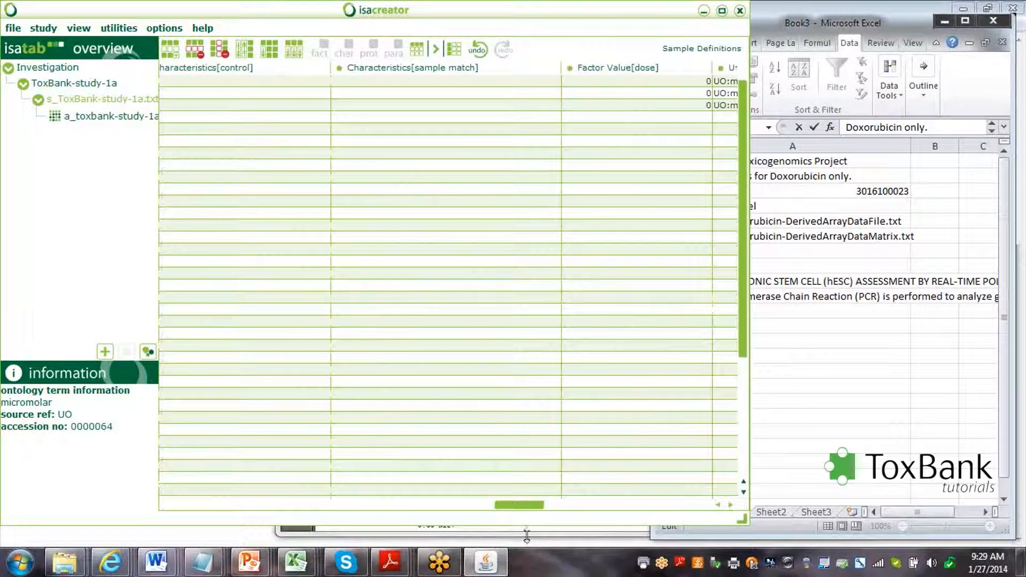
# Enter a Factor Value[dose] of 0.4 for samples four, five and six.
pyautogui.click(385, 81)
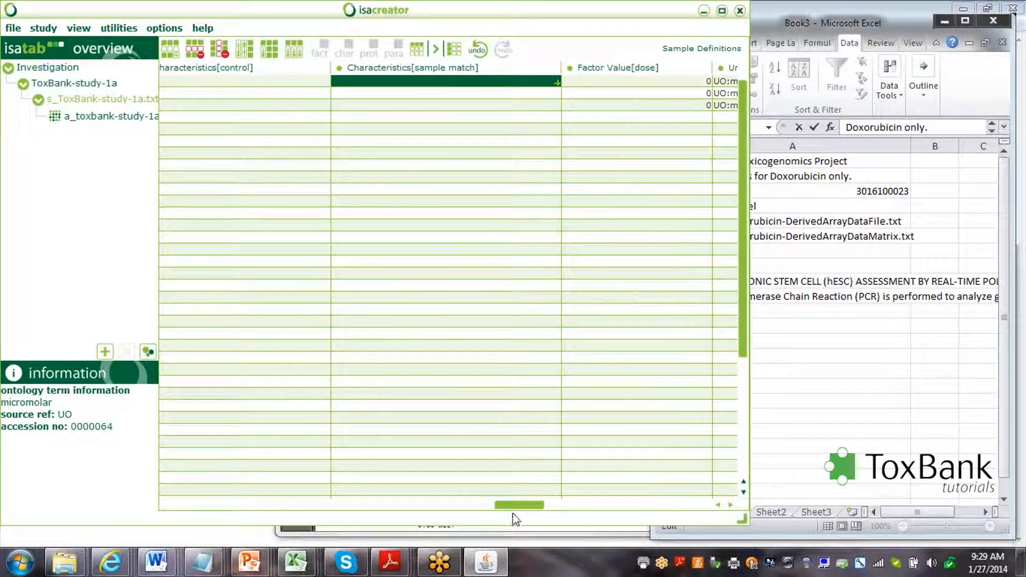
pyautogui.moveTo(518, 505); pyautogui.dragTo(545, 506)
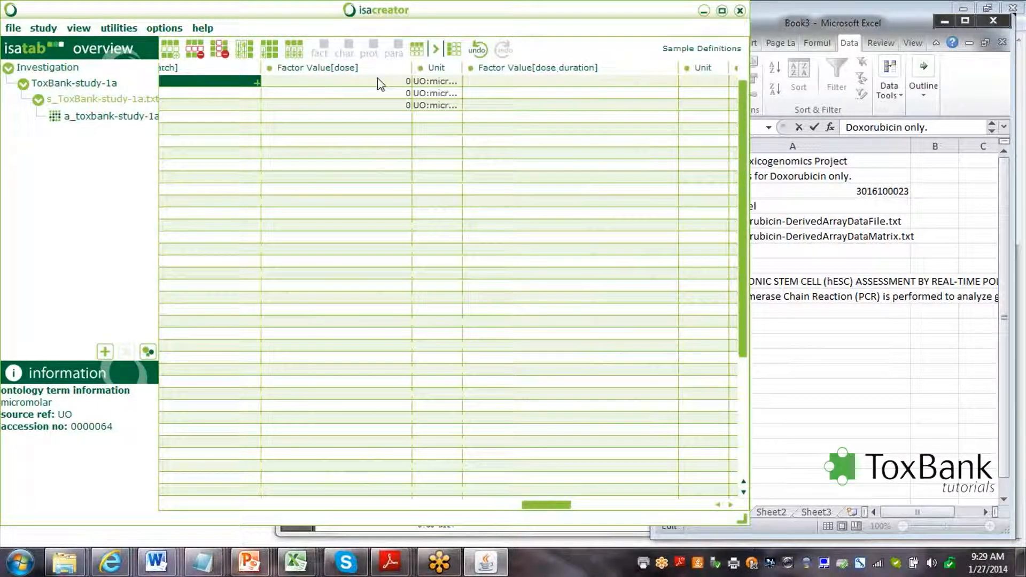
pyautogui.click(386, 118)
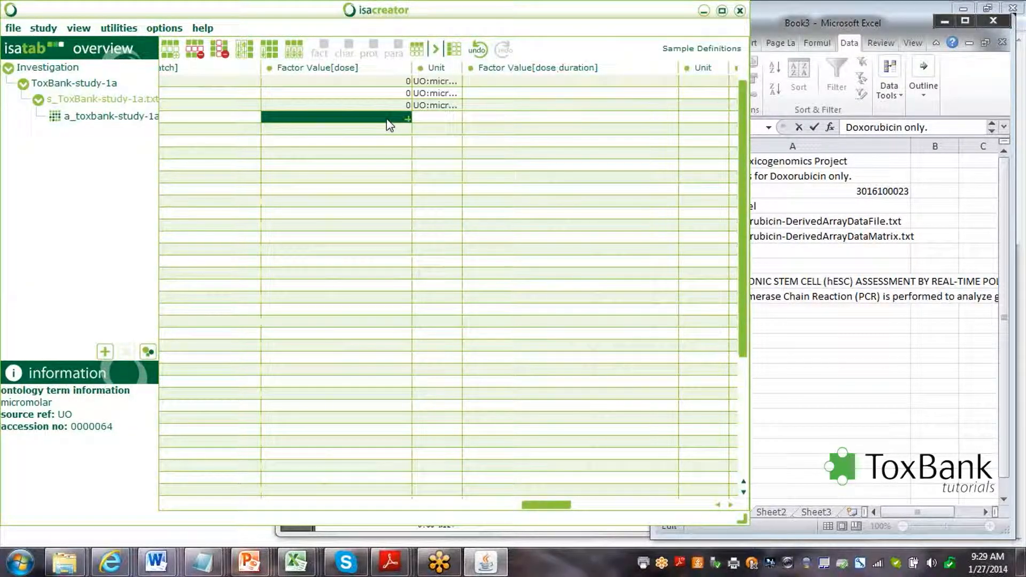
pyautogui.write('8')
pyautogui.press('BackSpace')
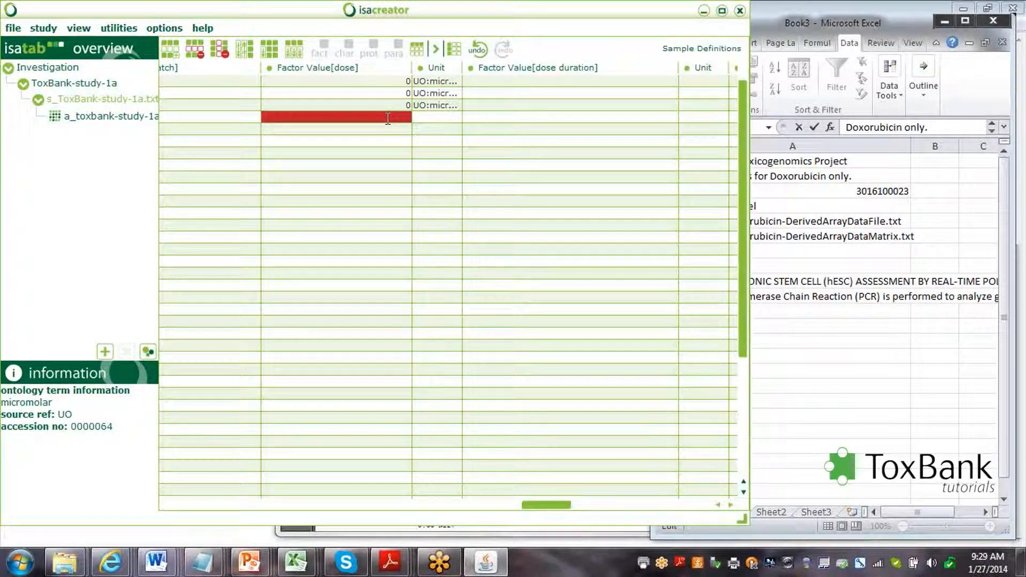
pyautogui.write('0')
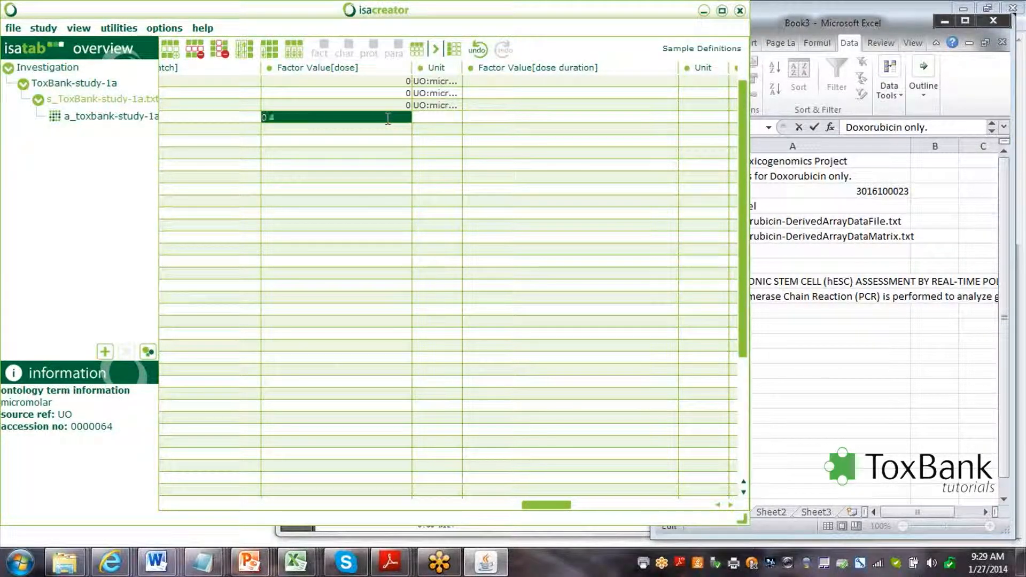
pyautogui.write('.4')
pyautogui.press('Return')
pyautogui.write('0.4')
pyautogui.press('Return')
pyautogui.write('0.4')
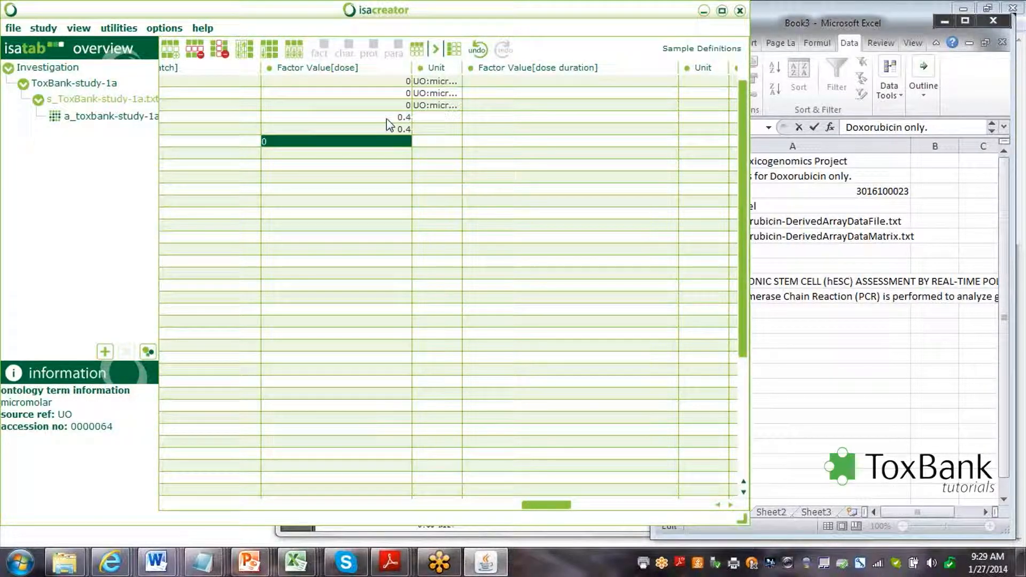
pyautogui.click(446, 119)
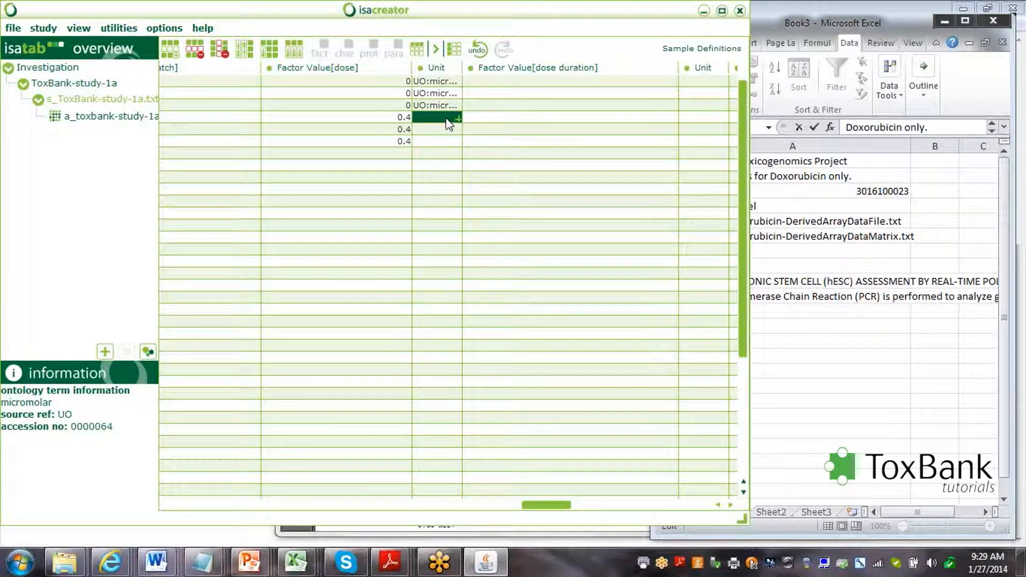
# Copy row 3's UO:micromolar dose unit into rows 4 to 6.
pyautogui.click(444, 106)
pyautogui.press('Down')
pyautogui.hotkey('ctrl', 'v')
pyautogui.press('Down')
pyautogui.hotkey('ctrl', 'v')
pyautogui.press('Down')
pyautogui.hotkey('ctrl', 'v')
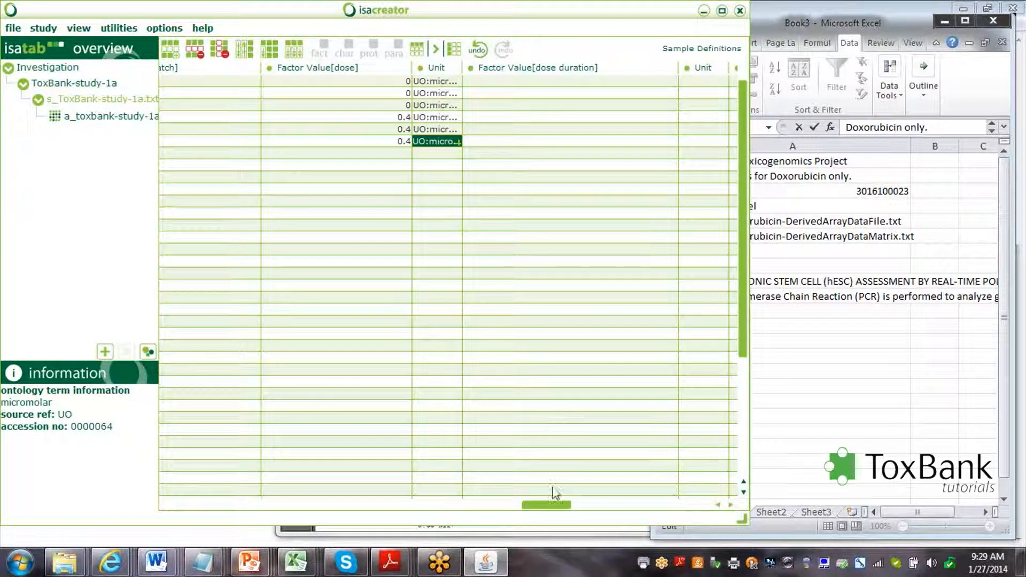
# In the Sample Name column, enter TGiv-Dox-Control-8hr for the first sample row.
pyautogui.moveTo(555, 508); pyautogui.dragTo(713, 511)
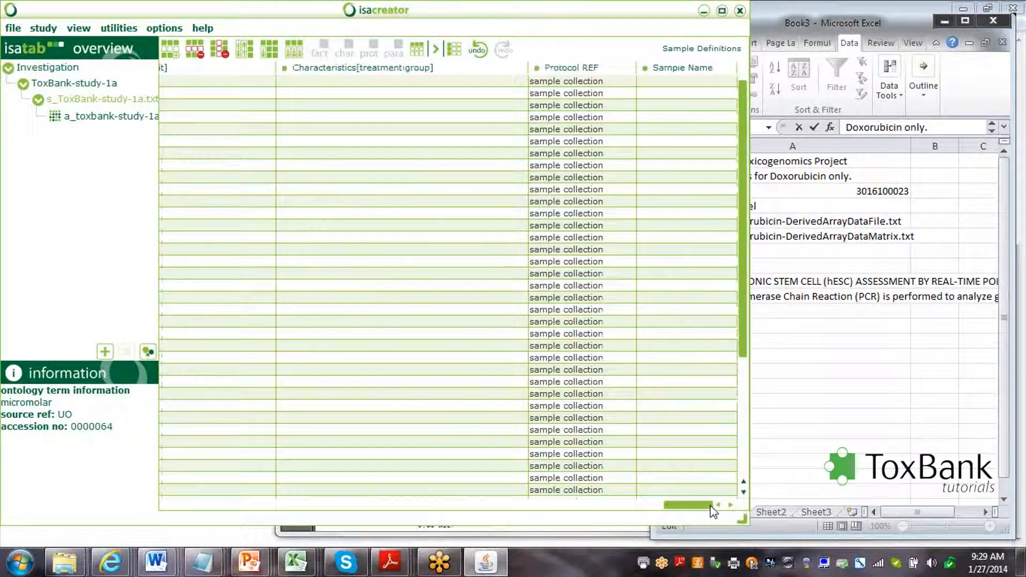
pyautogui.click(673, 81)
pyautogui.write('TG')
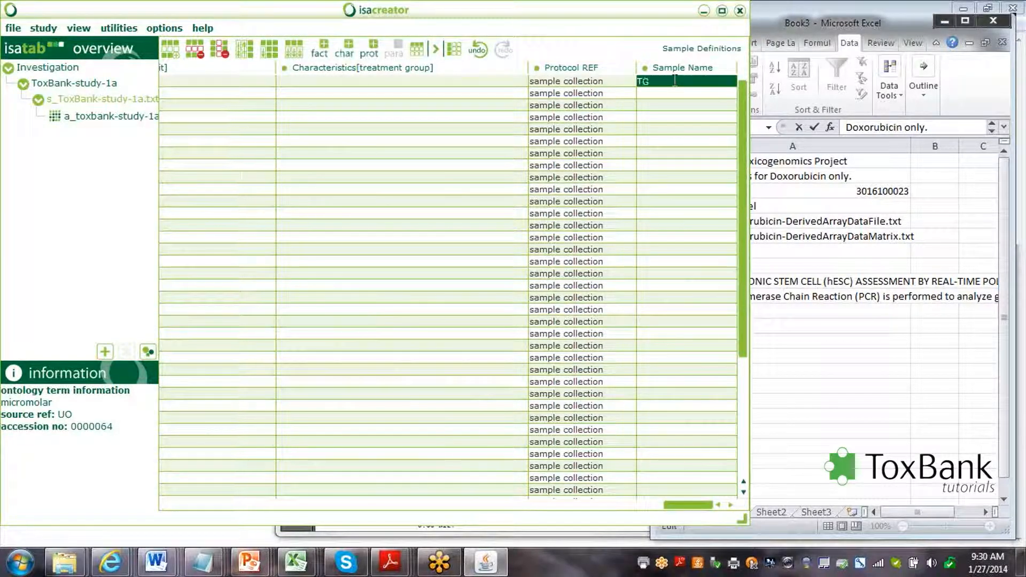
pyautogui.write('iv-Dox-Control-8hr-1')
pyautogui.press('Return')
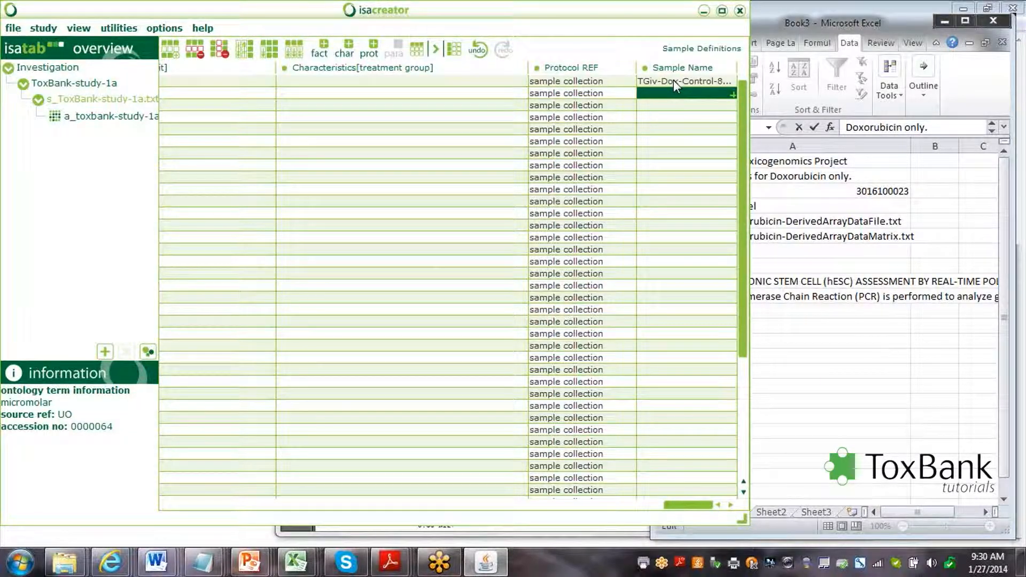